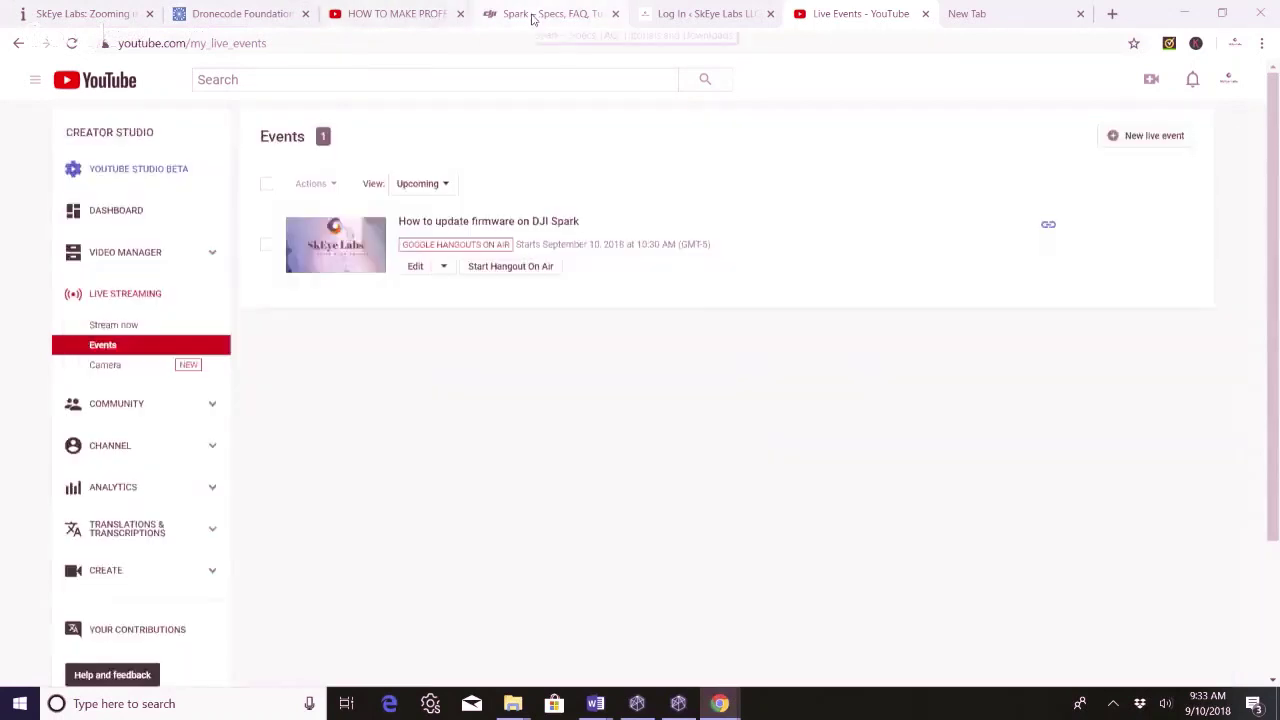
In the Spark downloads tab, replace the address with a Google search for 'dji'.
left_click(533, 14)
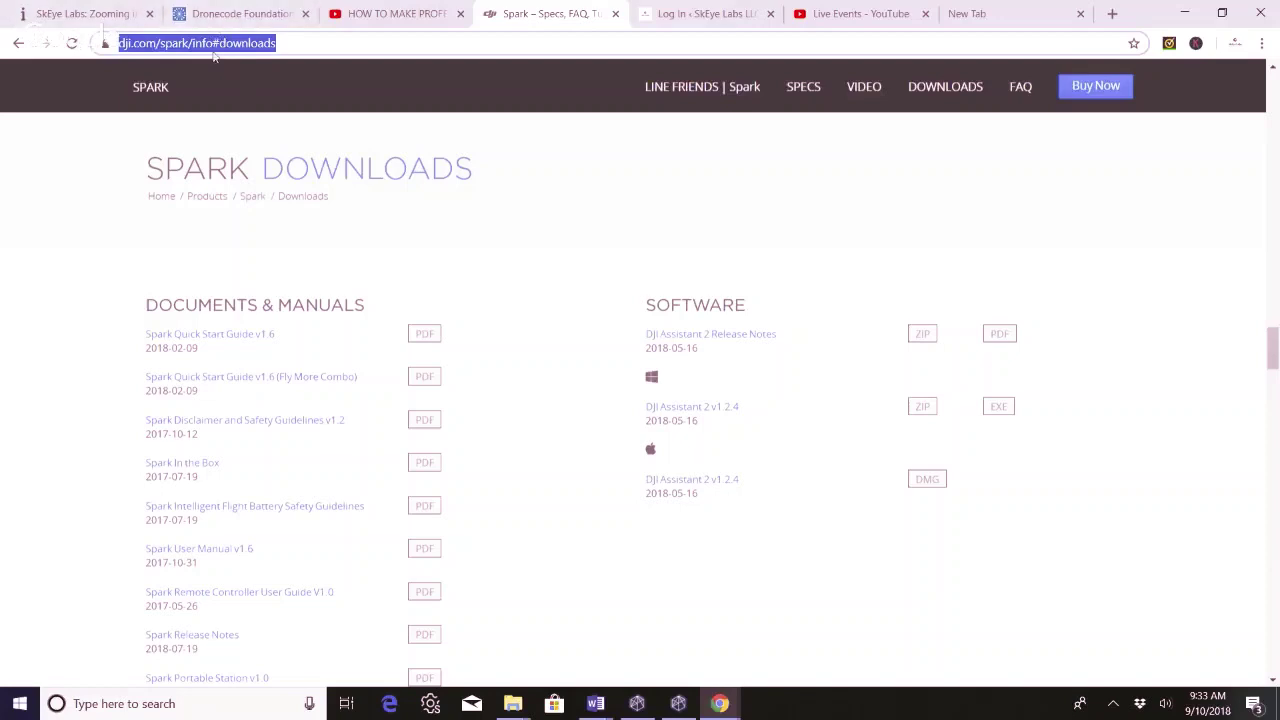
key("BackSpace")
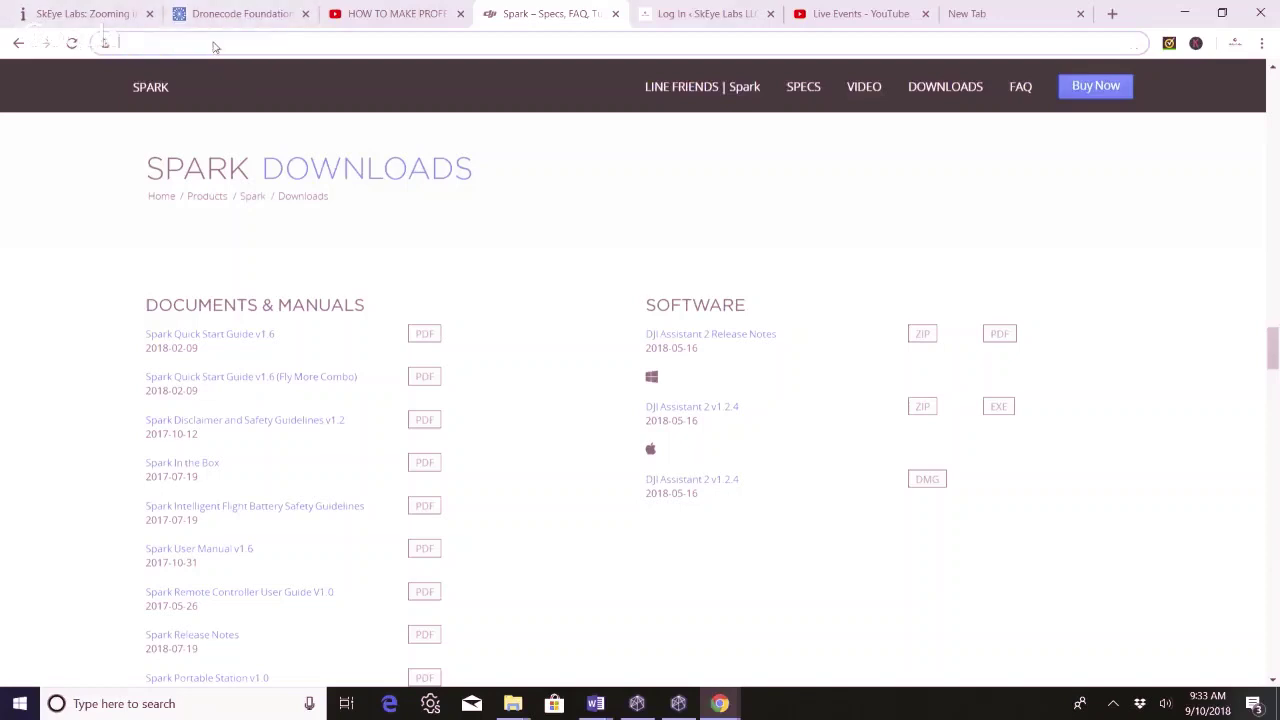
type("dji")
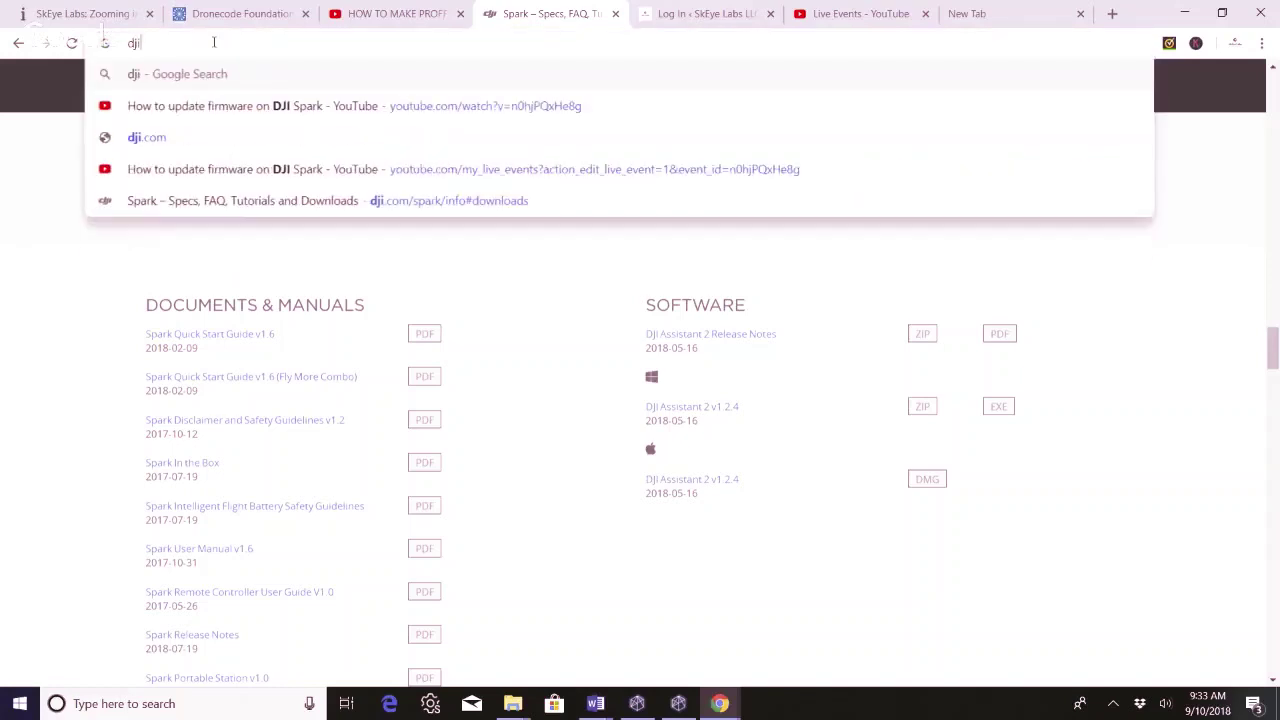
key("Return")
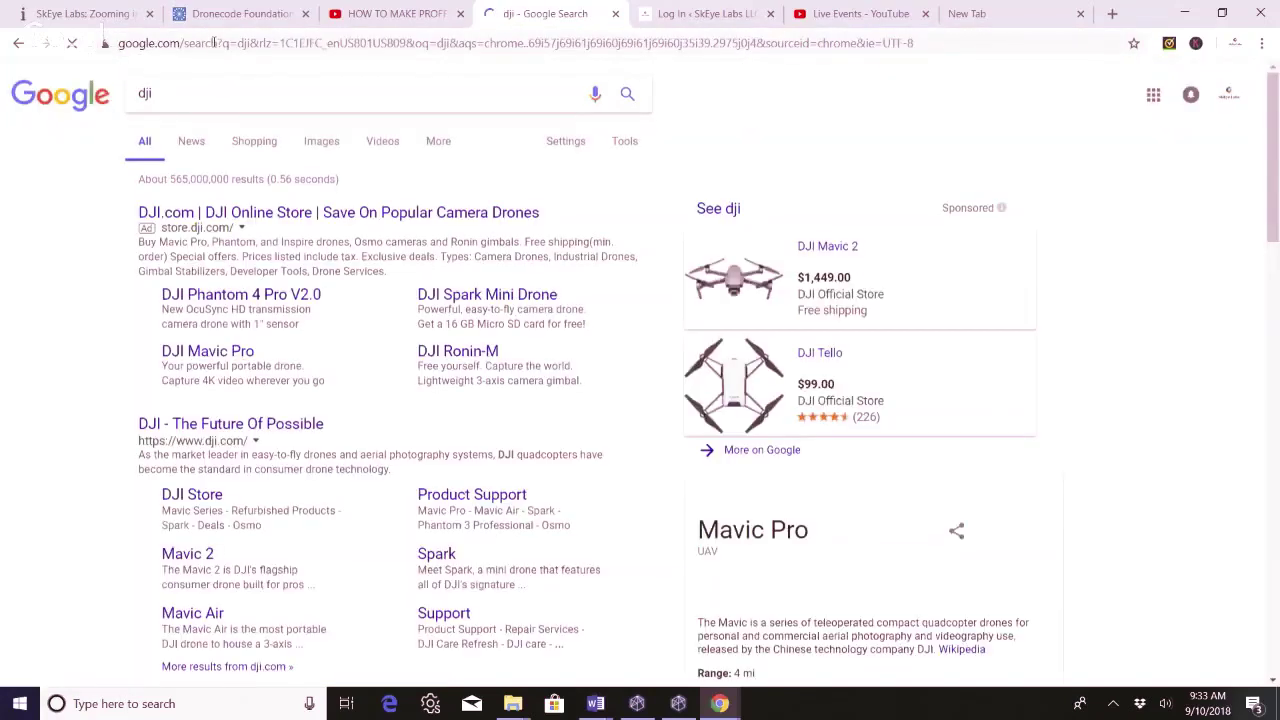
Open the official DJI home page result and go to Spark through the Consumer menu's Spark Series.
left_click(222, 425)
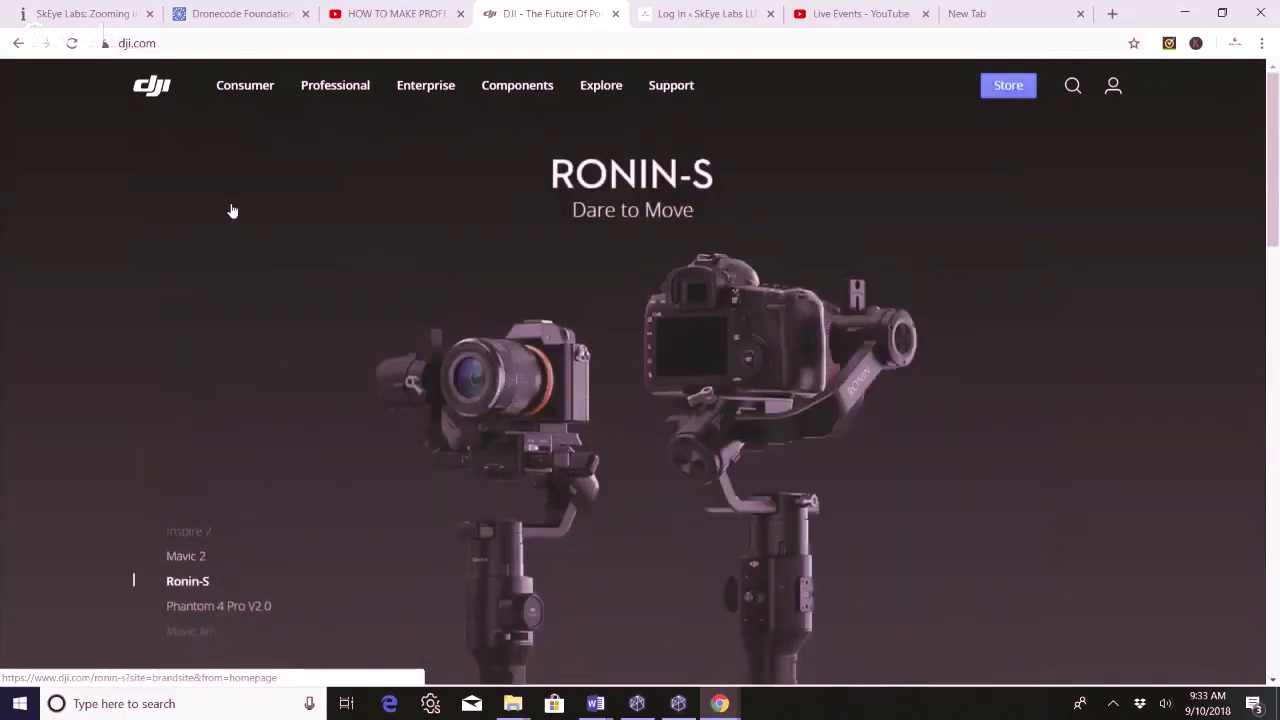
mouse_move(258, 90)
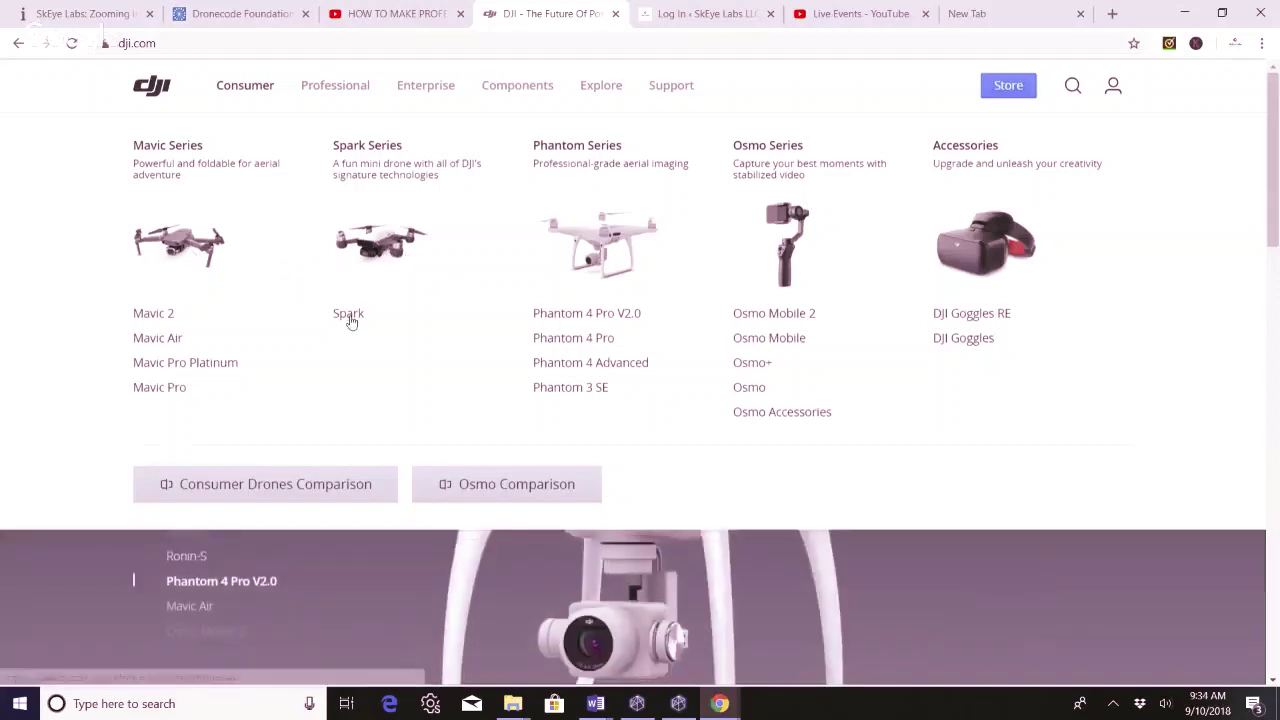
left_click(348, 314)
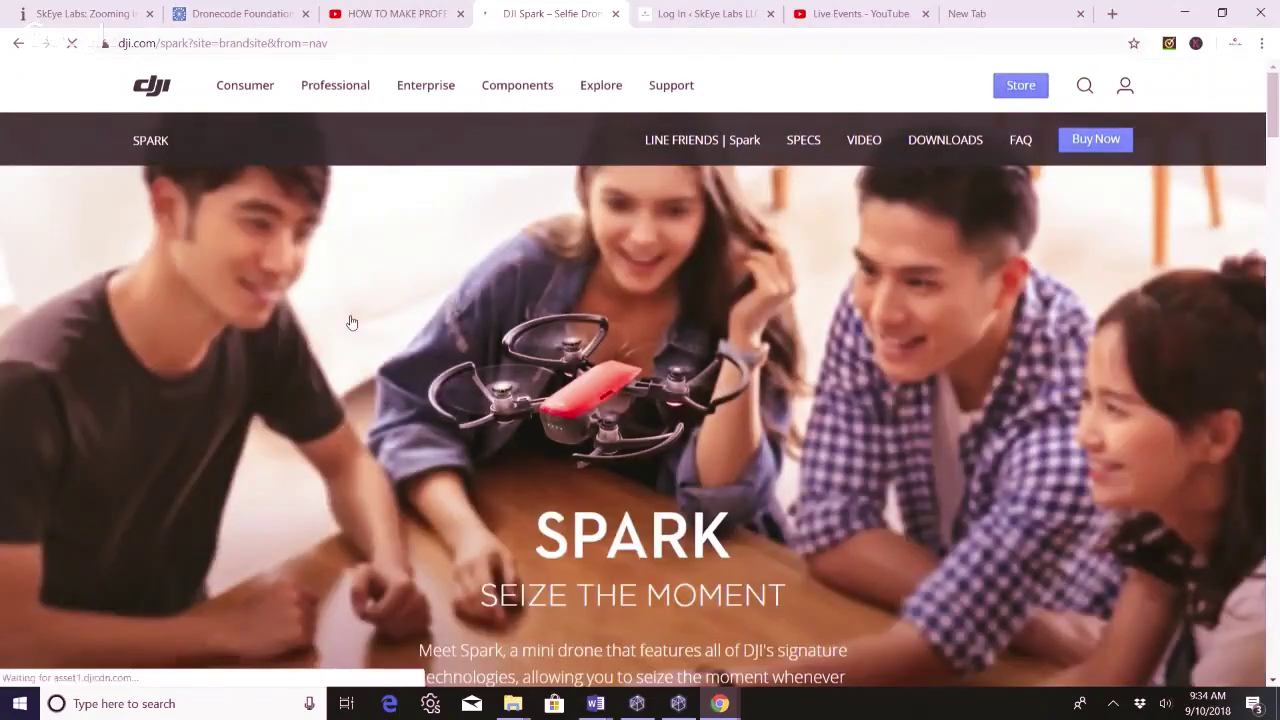
scroll(352, 322, "down", 3)
scroll(732, 199, "up", 3)
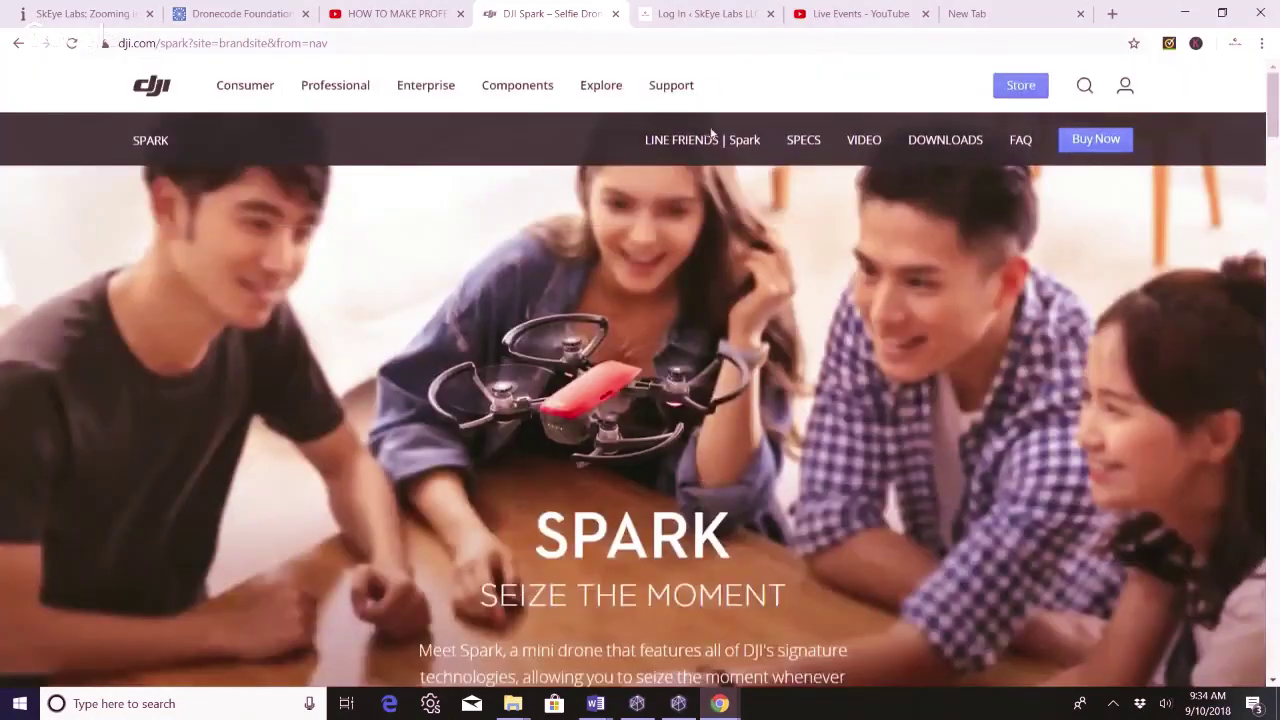
Open the LINE FRIENDS | Spark page and browse it down to the footer and back.
left_click(712, 142)
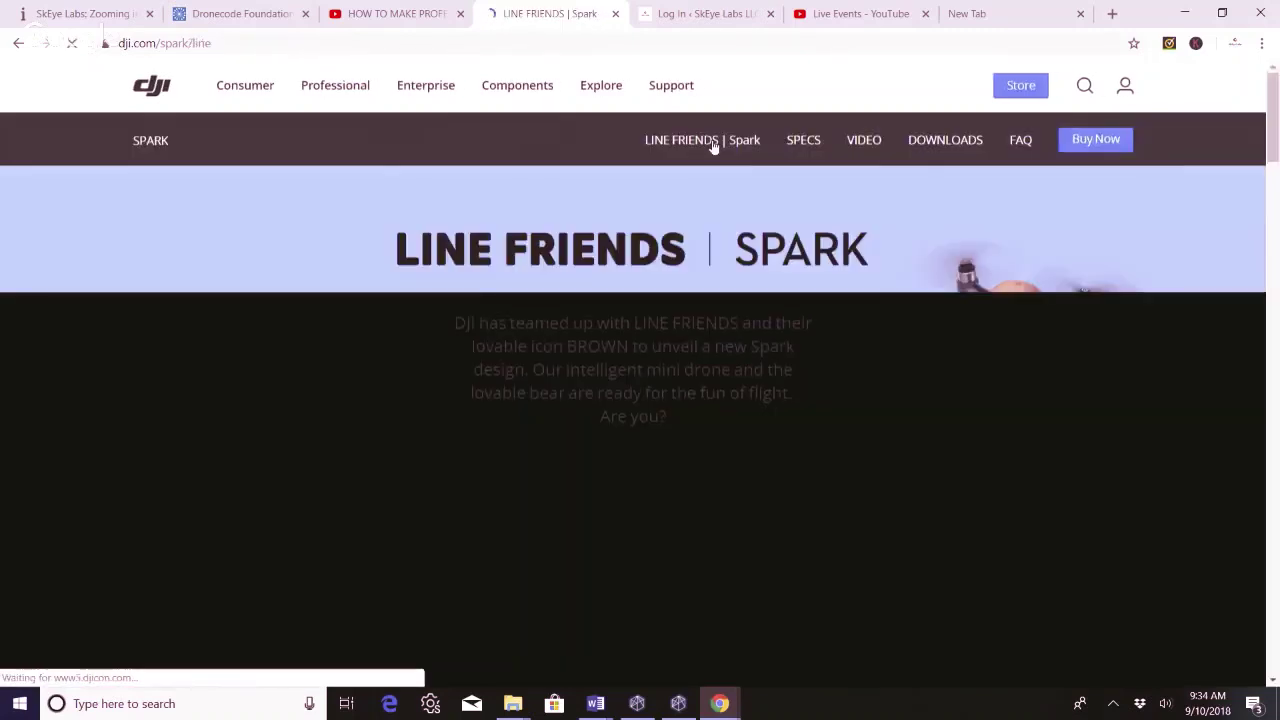
scroll(712, 142, "down", 5)
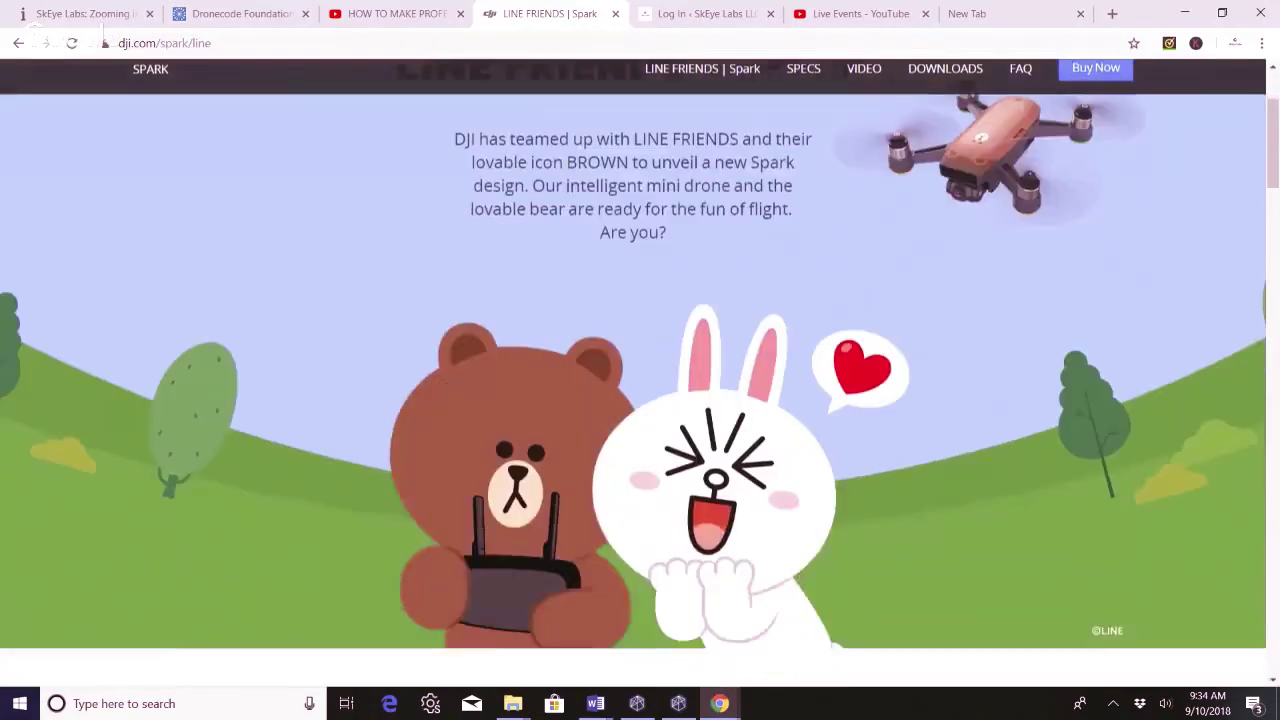
scroll(640, 400, "down", 7)
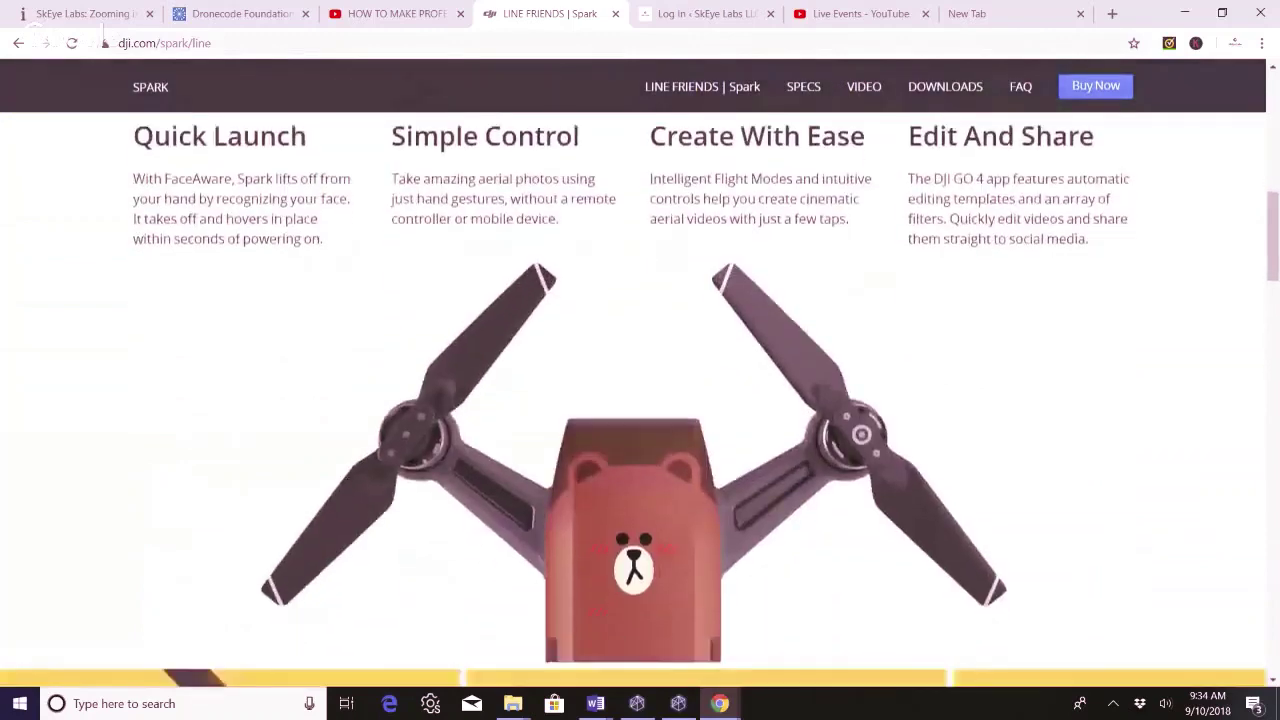
scroll(640, 400, "up", 10)
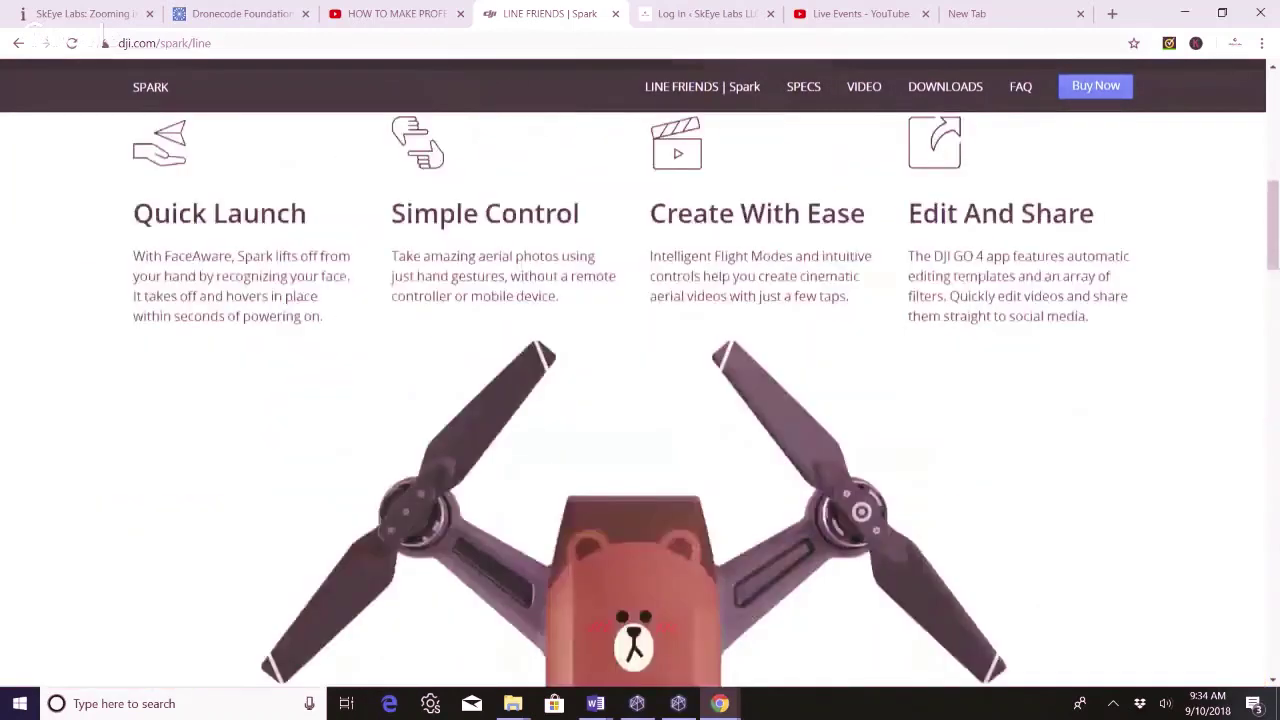
scroll(640, 400, "down", 5)
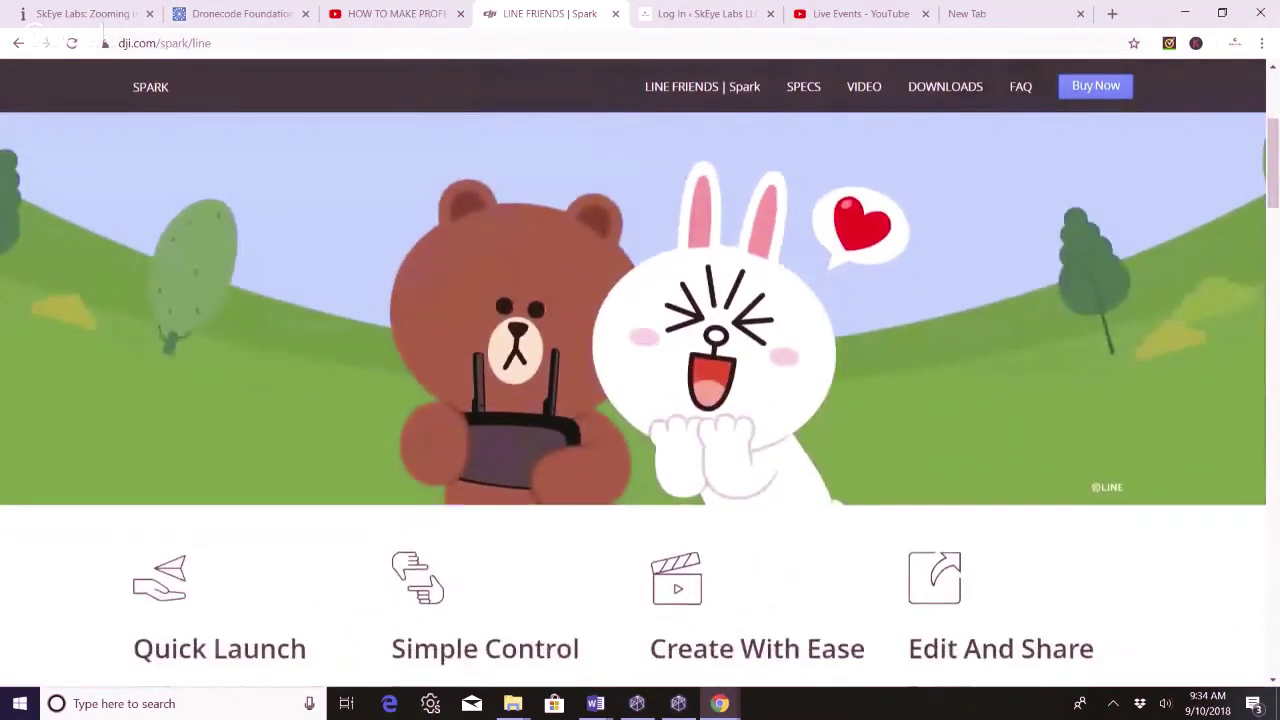
scroll(640, 400, "down", 10)
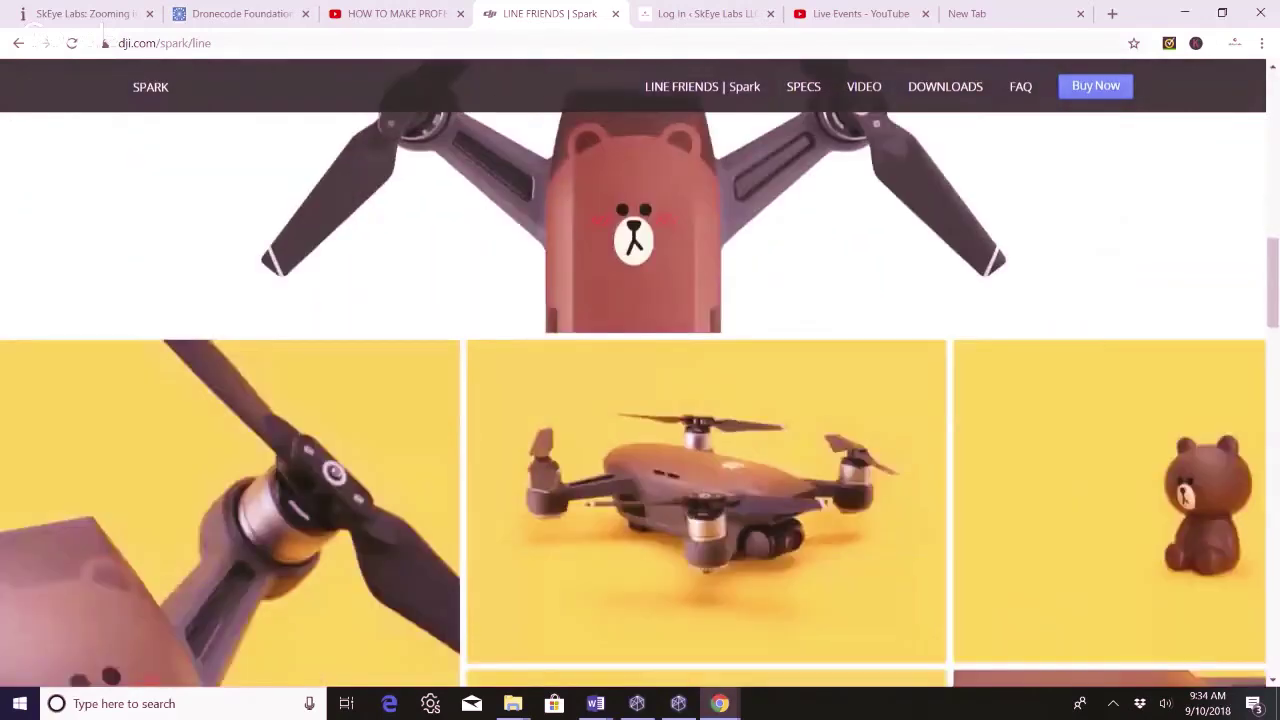
scroll(934, 195, "down", 9)
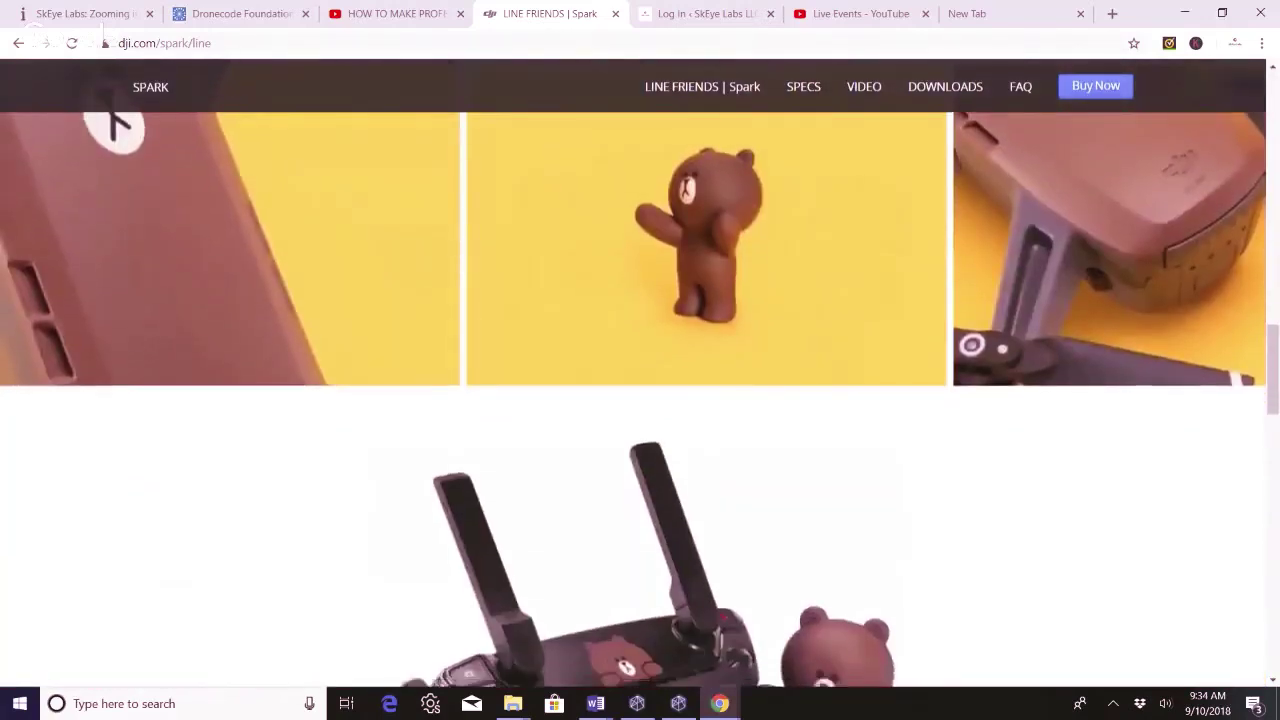
scroll(934, 195, "down", 7)
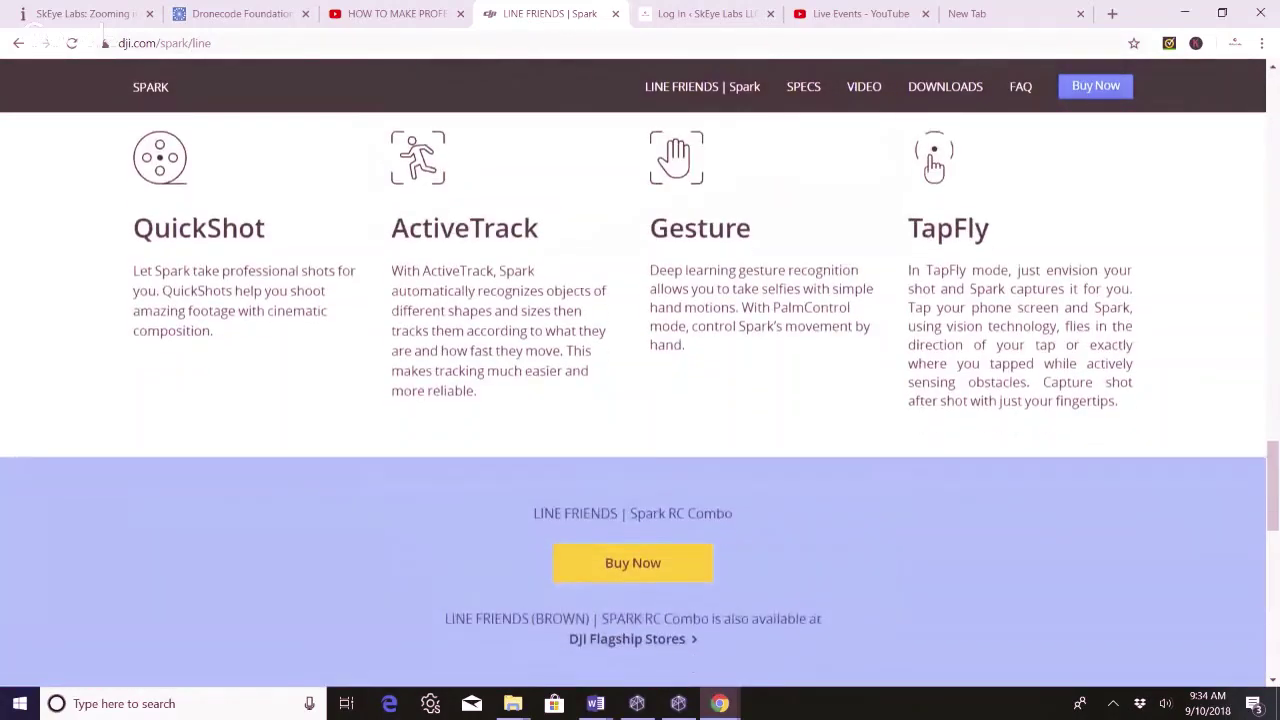
scroll(640, 400, "down", 2)
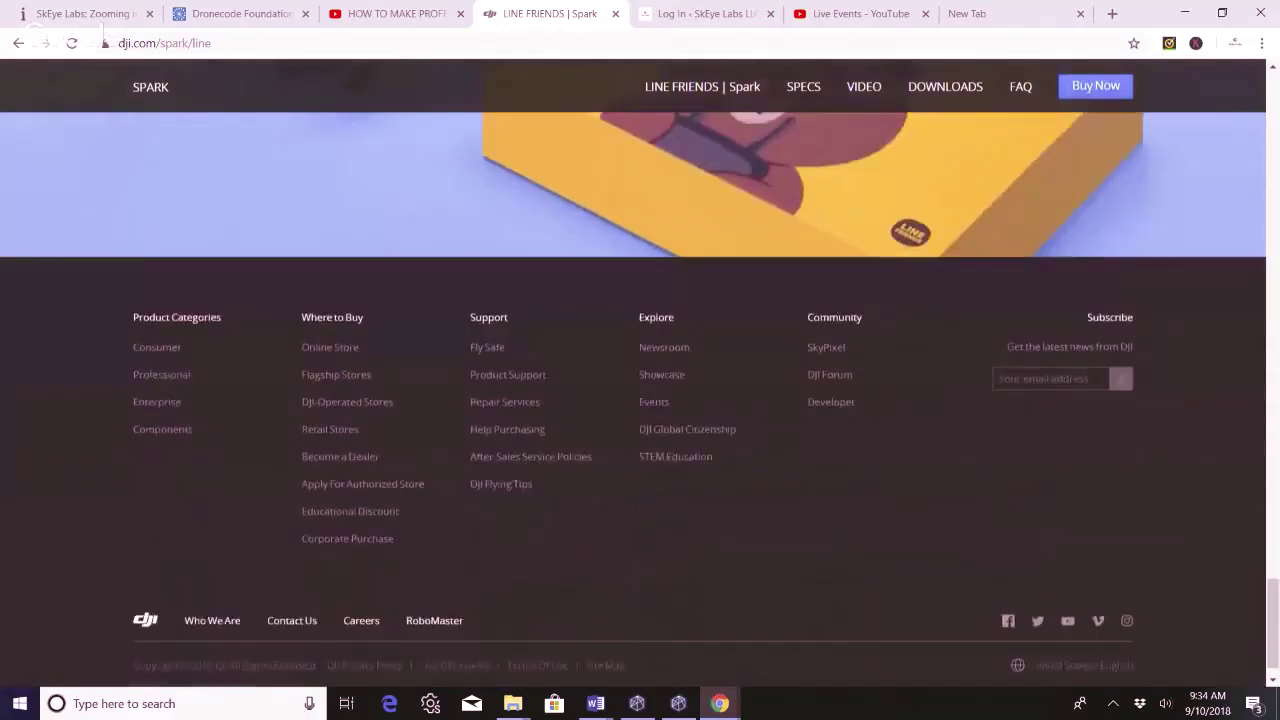
scroll(640, 400, "up", 8)
scroll(640, 400, "up", 12)
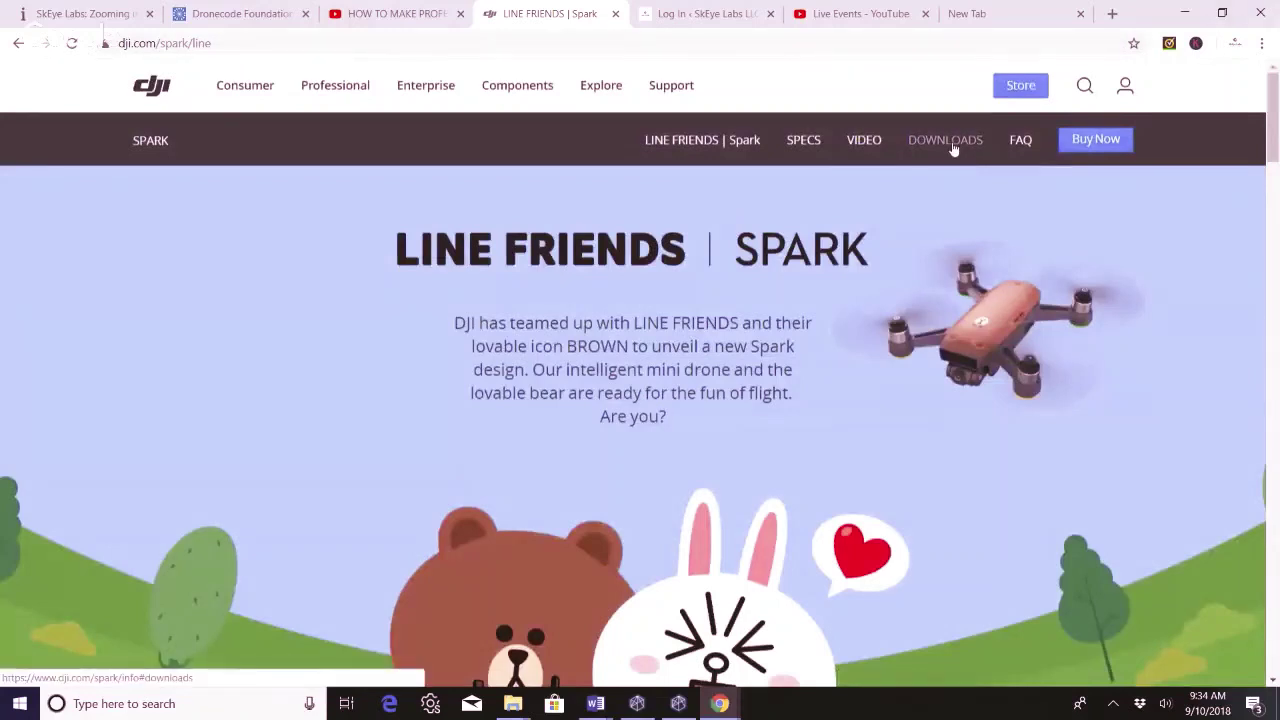
Go to the Spark Downloads section listing the DJI Assistant 2 v1.2.4 software.
left_click(953, 147)
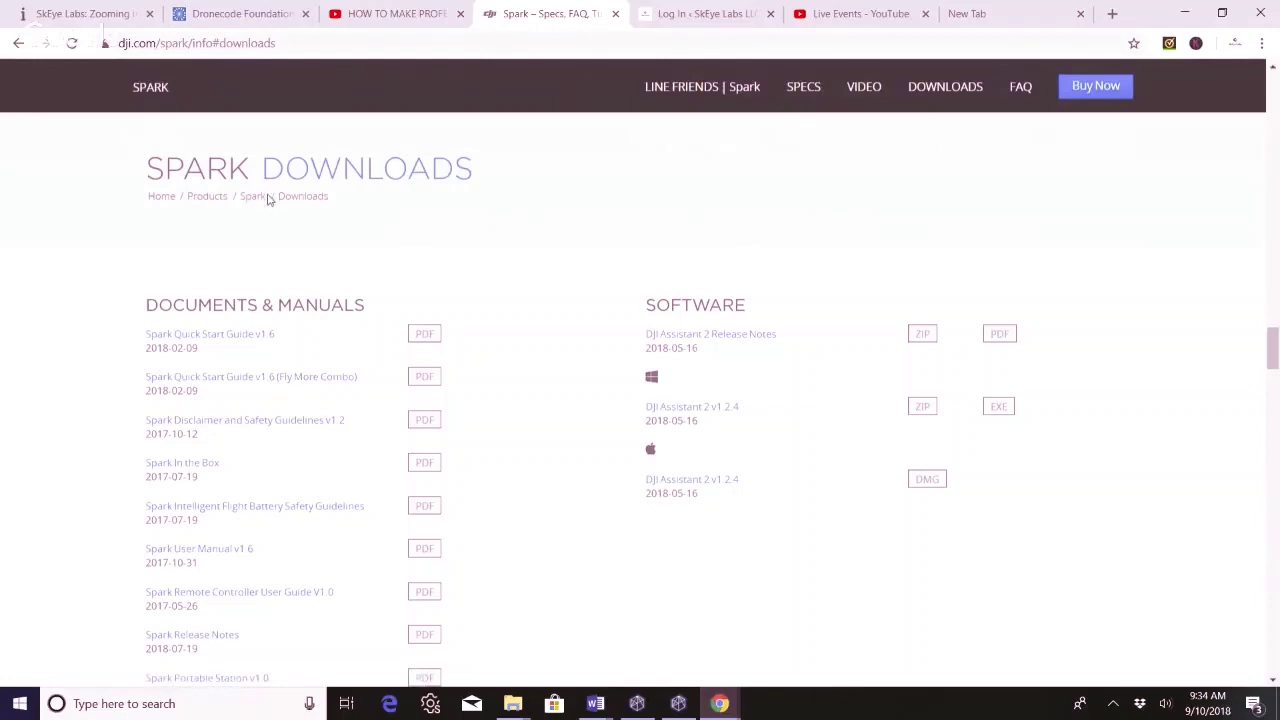
left_click_drag(1274, 333, 1275, 350)
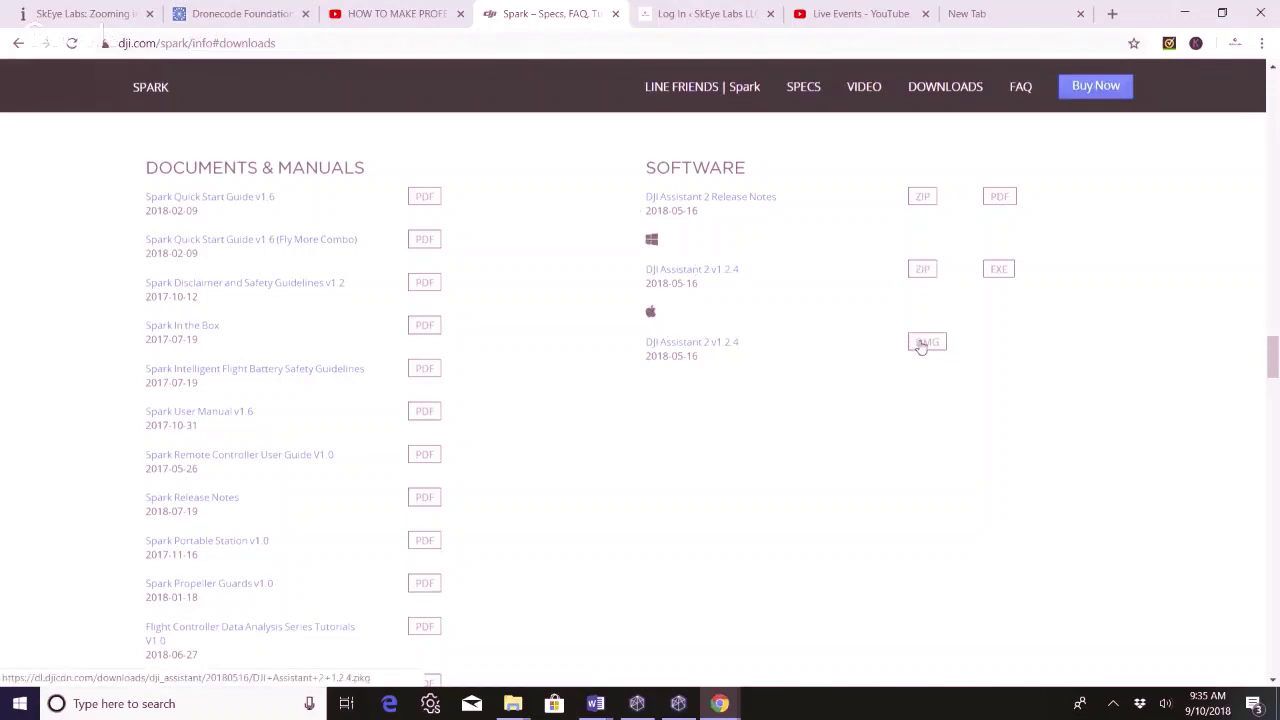
left_click(1184, 20)
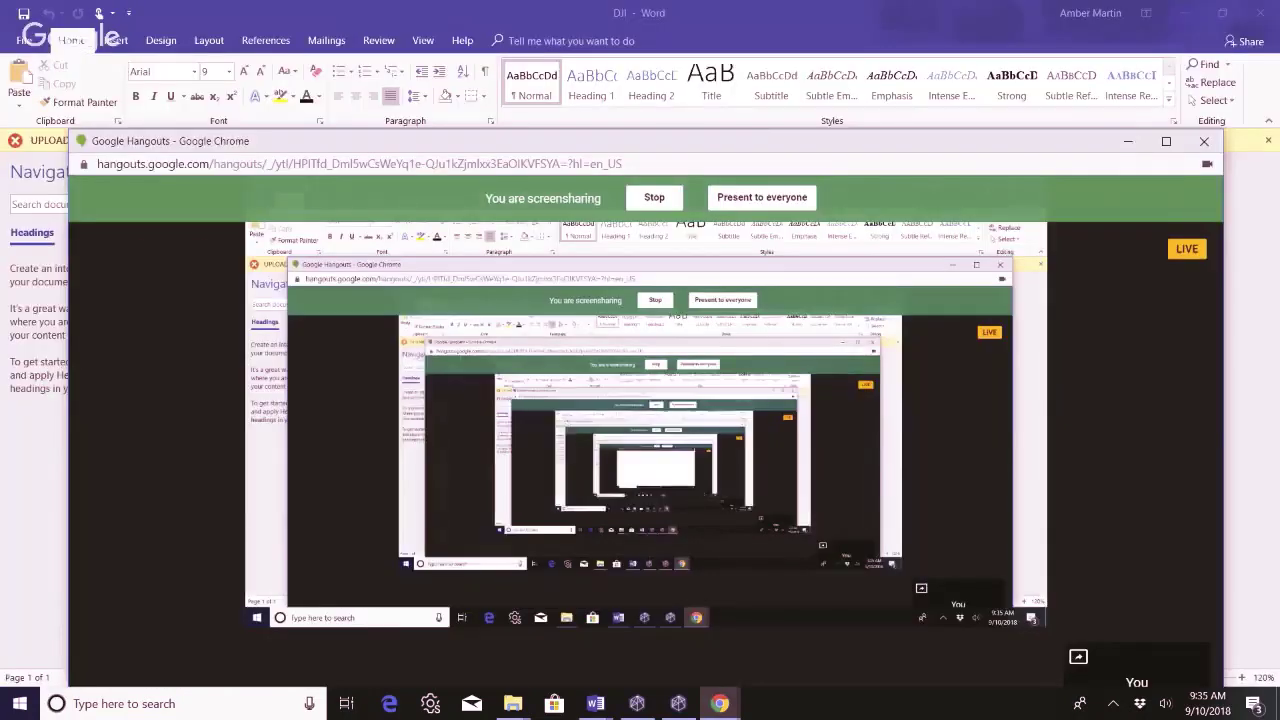
left_click(636, 704)
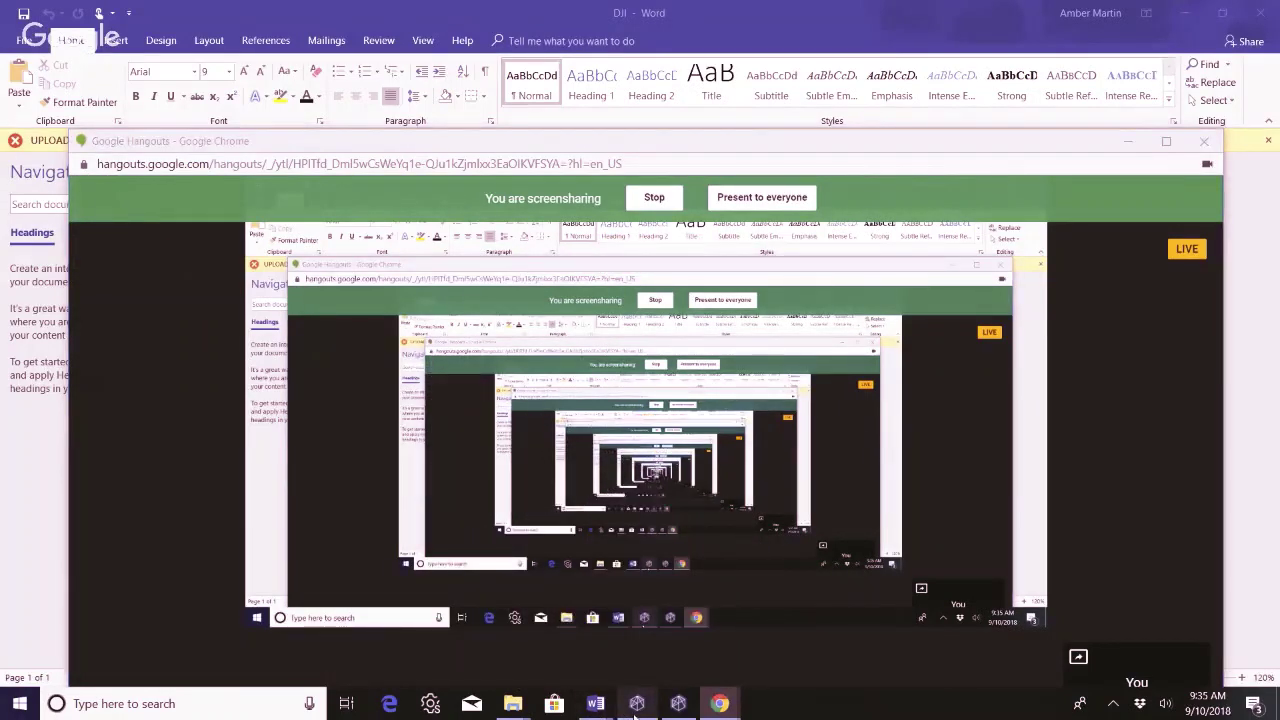
mouse_move(678, 706)
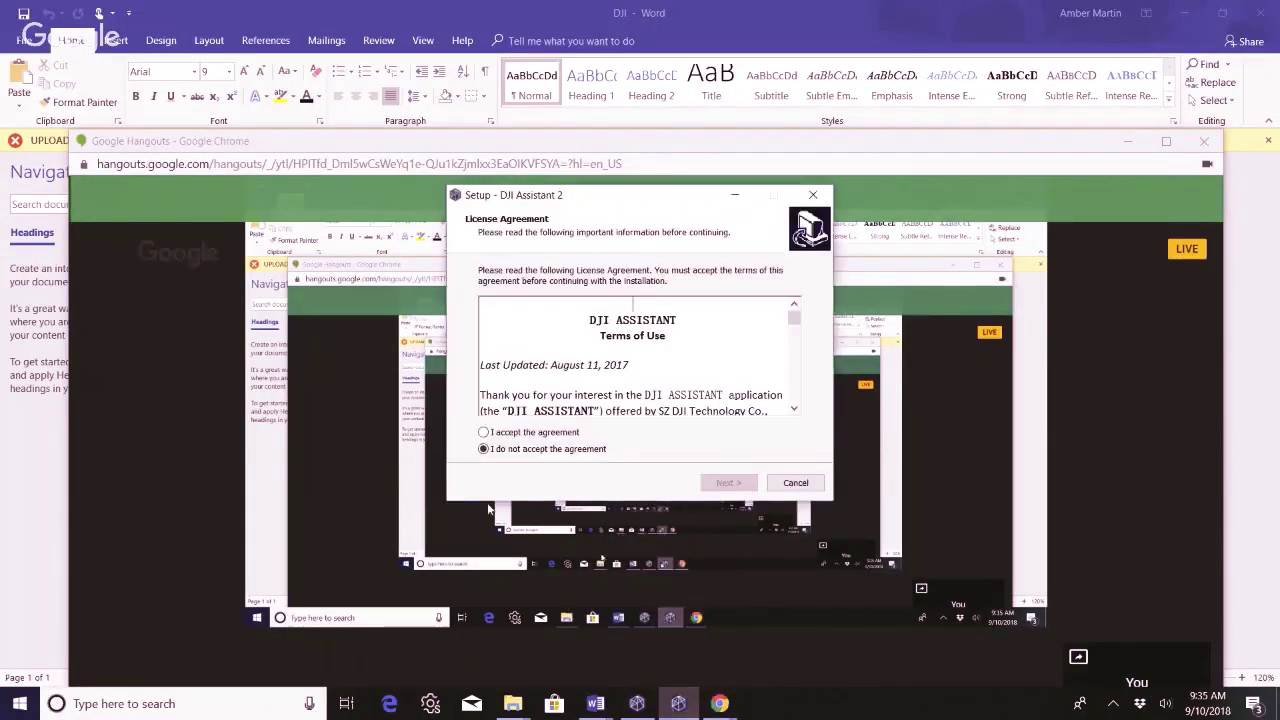
Accept the licence agreement, keep the desktop shortcut checked, and start the DJI Assistant 2 installation.
left_click(484, 432)
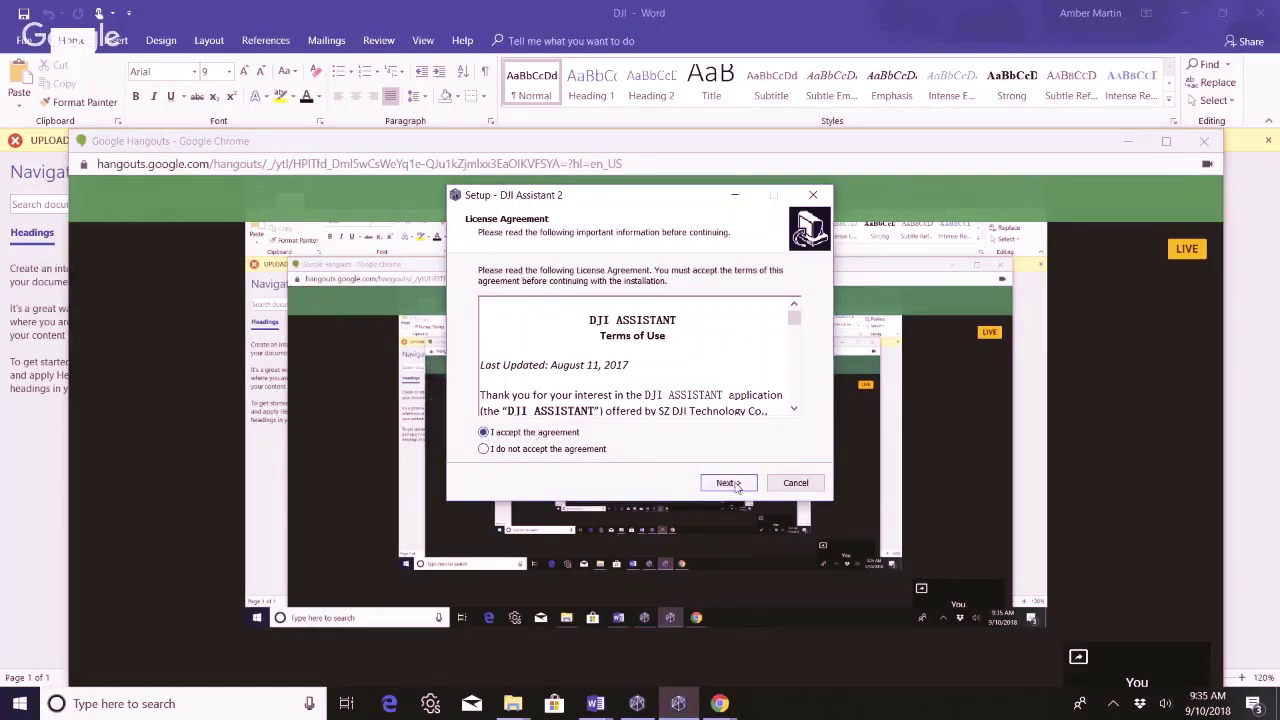
left_click(737, 486)
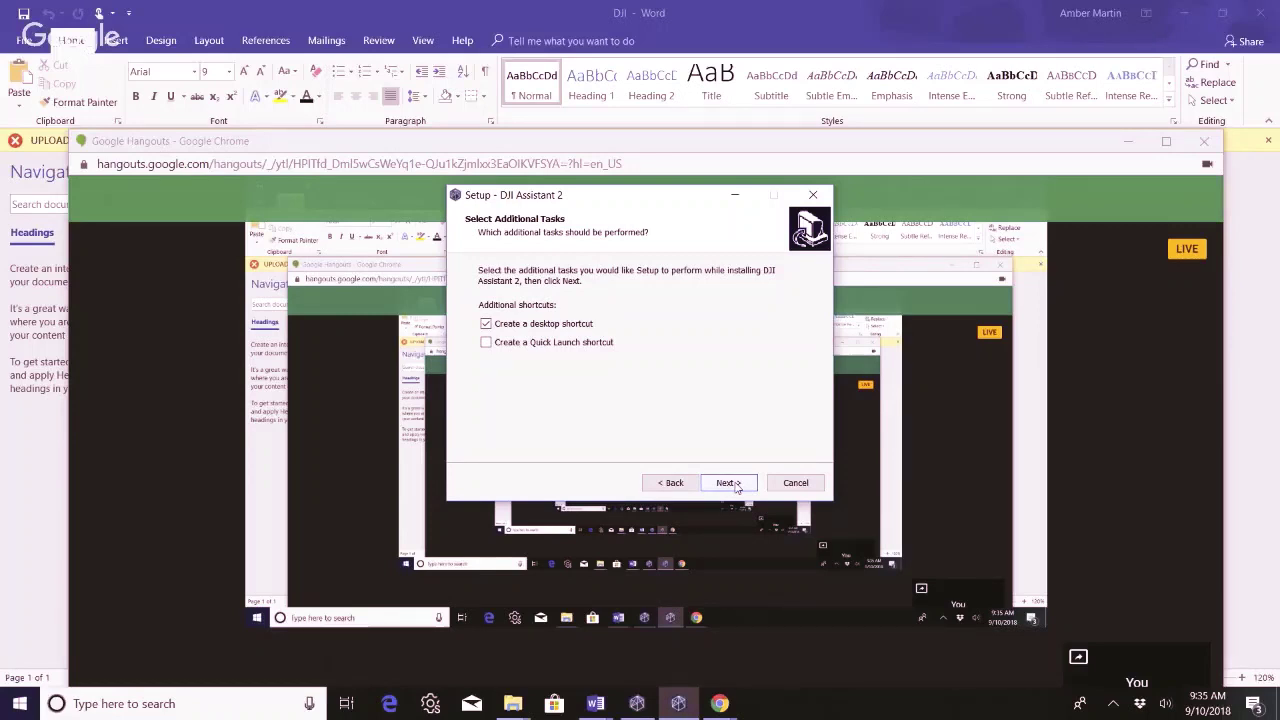
left_click(735, 483)
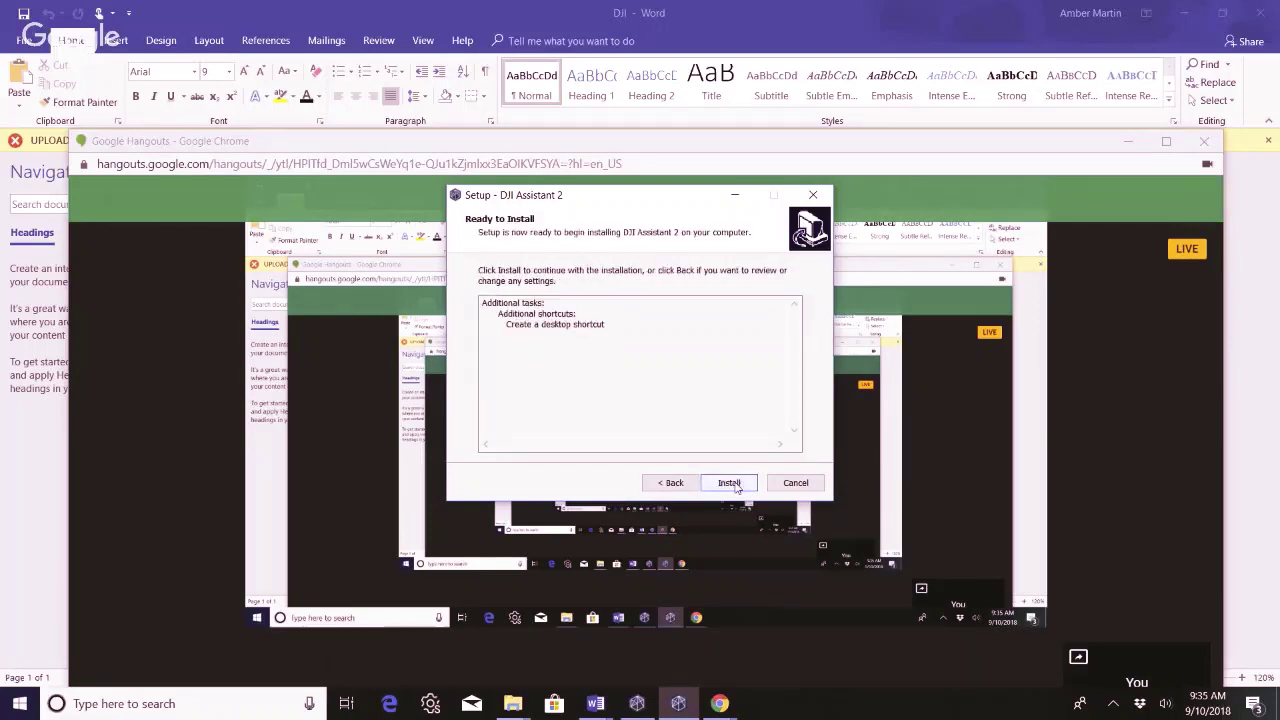
left_click(730, 483)
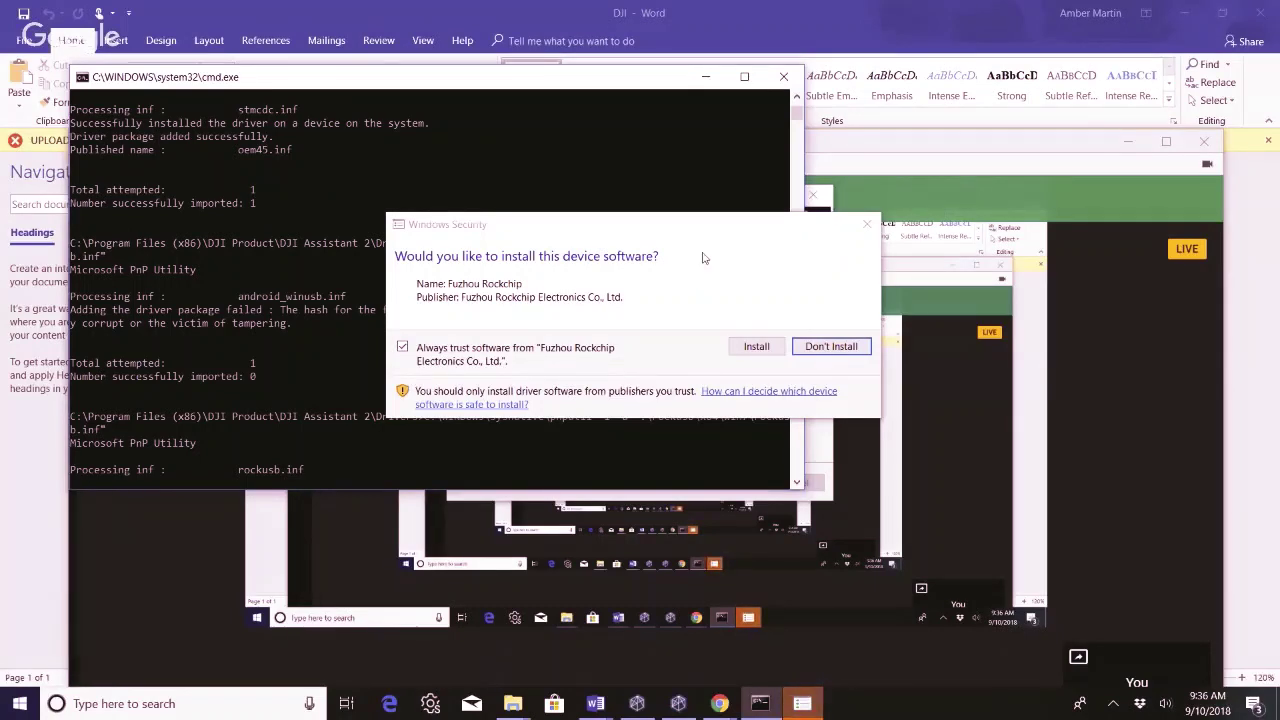
Allow the Fuzhou Rockchip driver install, then finish setup with 'Launch DJI Assistant 2' checked.
left_click(772, 348)
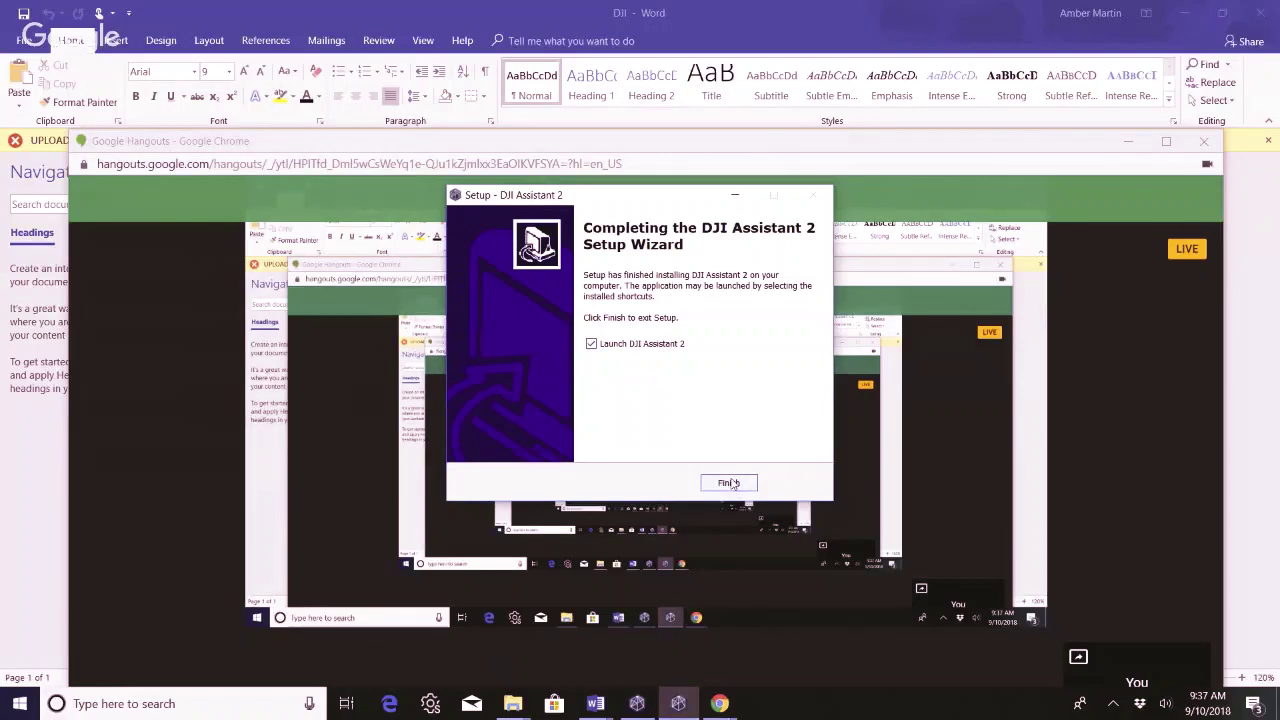
left_click(729, 483)
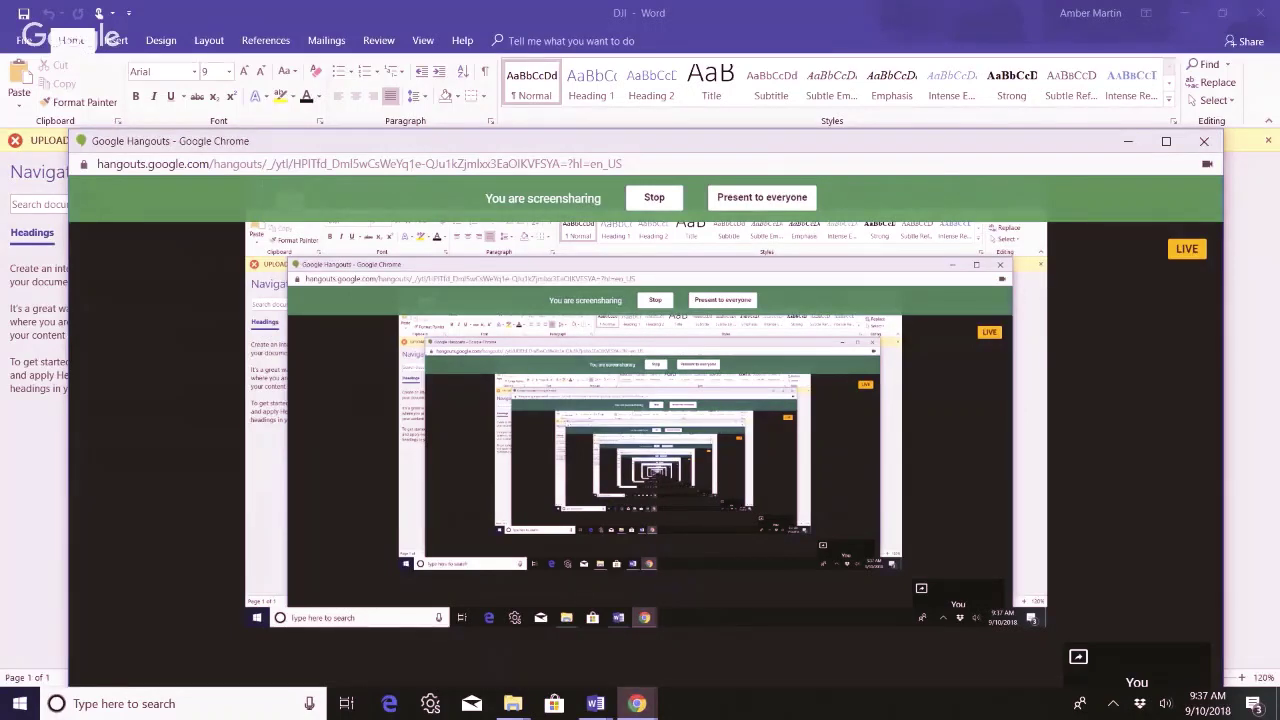
Minimize the Hangouts and Word windows to reveal the DJI Assistant 2 v1.2.4 start screen.
left_click(1130, 142)
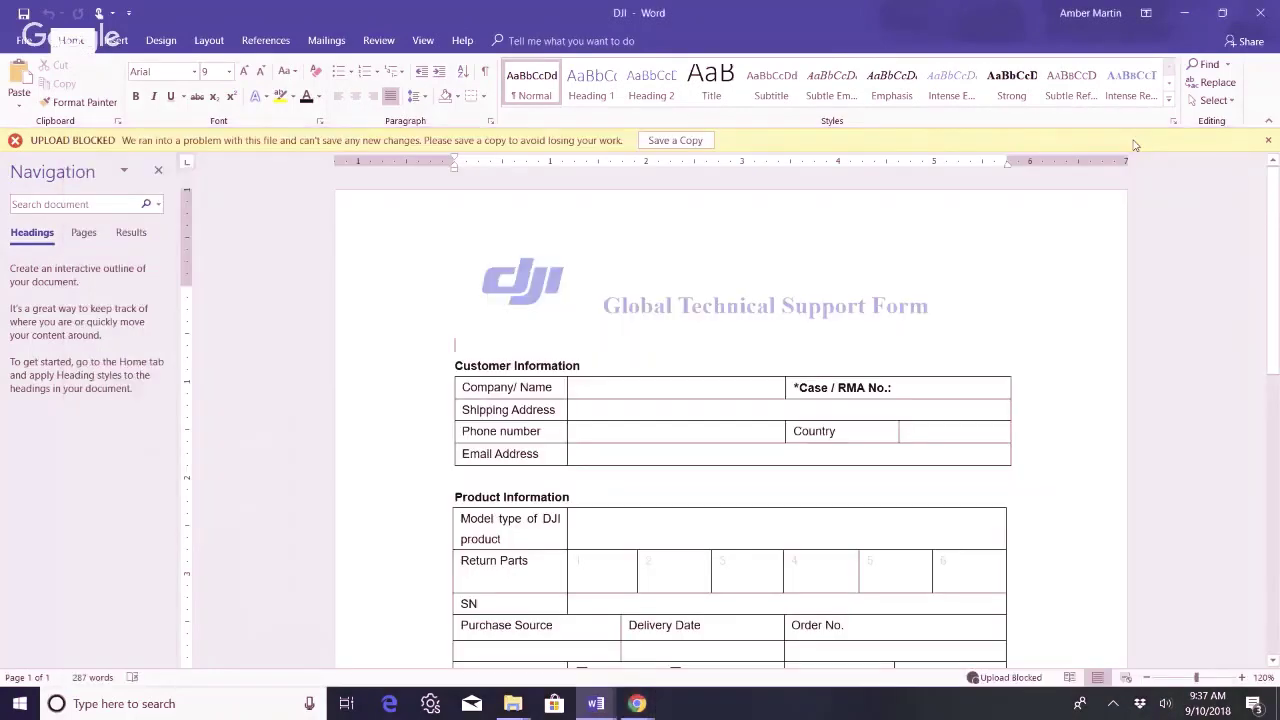
left_click(1184, 16)
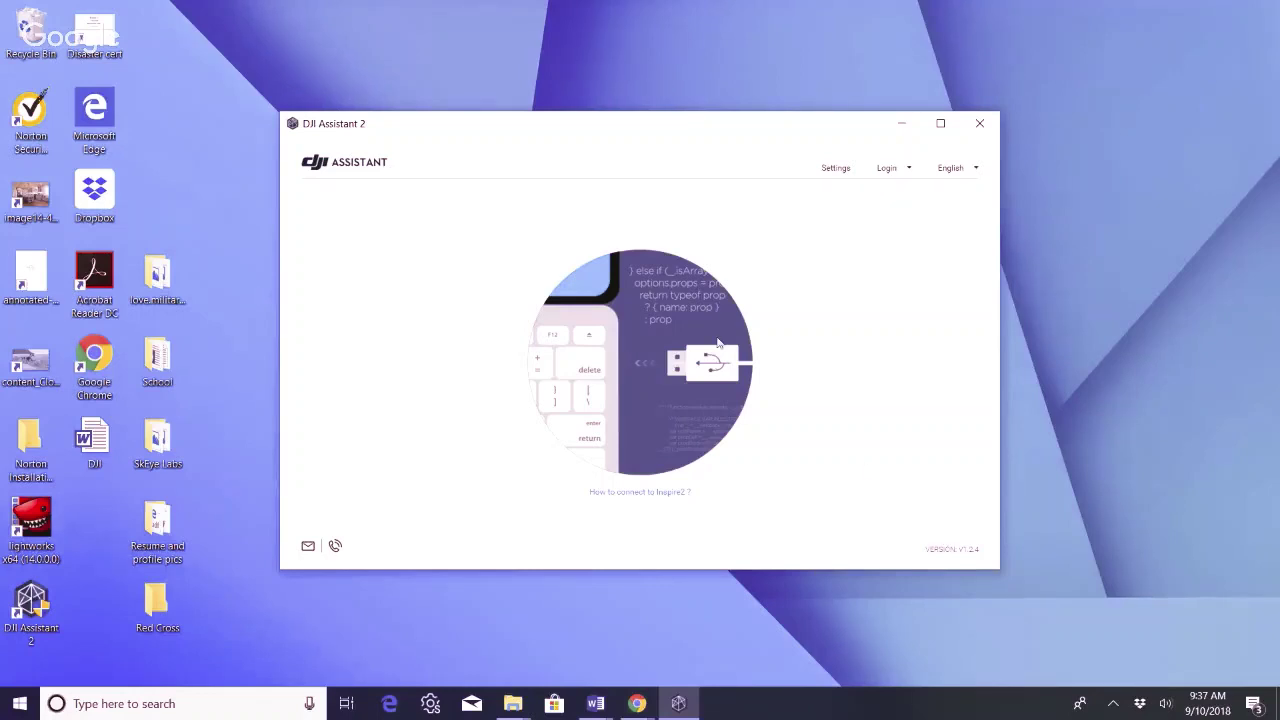
Open the DJI account sign-in form and begin entering the account credentials.
left_click(907, 172)
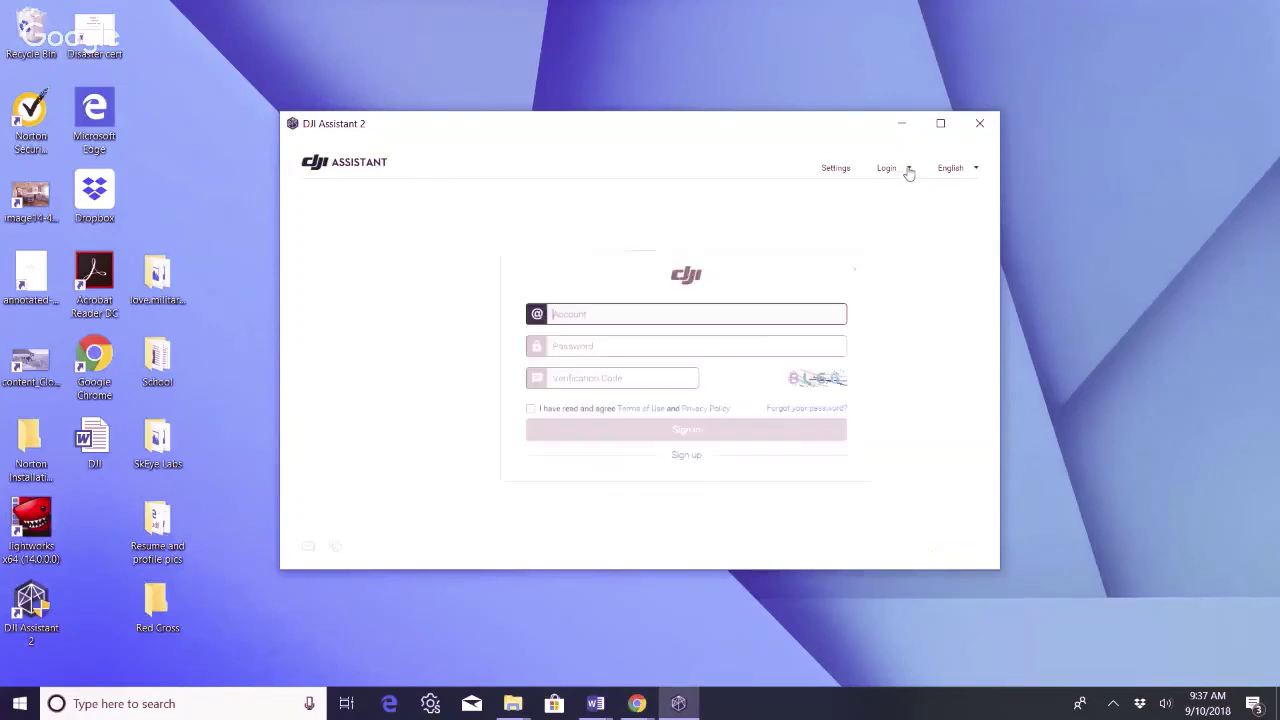
left_click(644, 311)
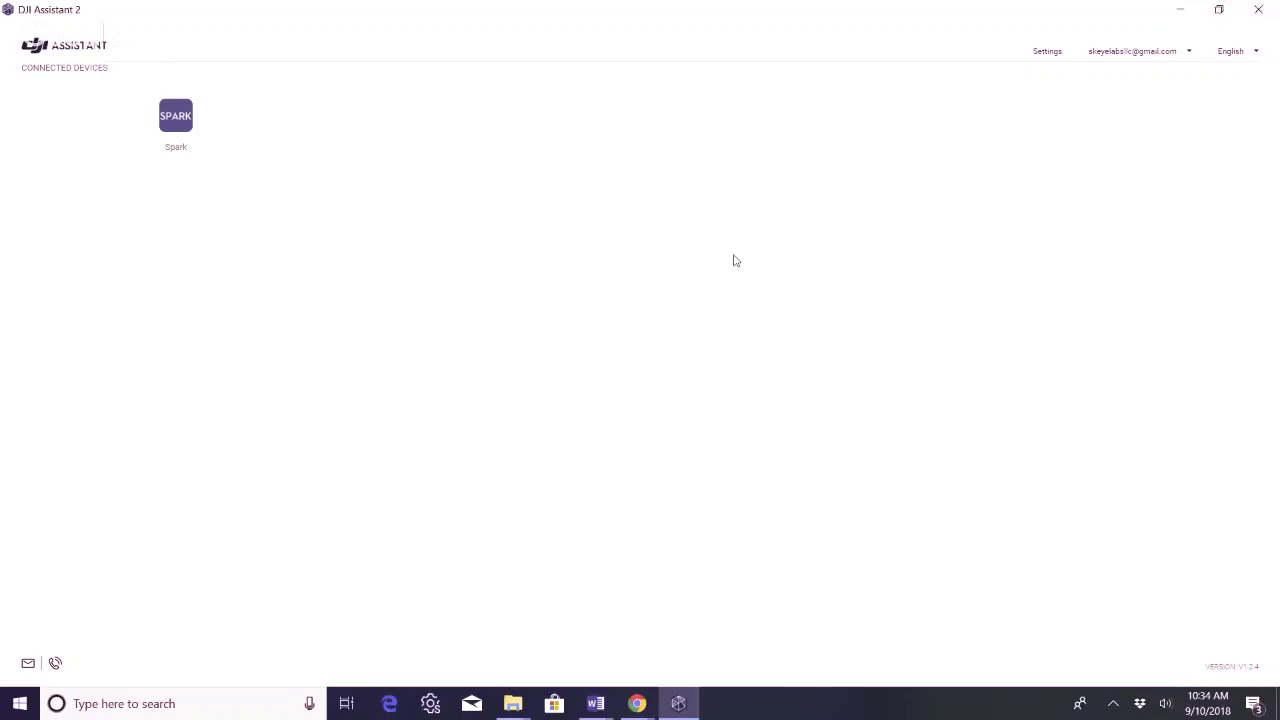
Open the connected Spark's Firmware Update page from its Connected Devices tile.
left_click(184, 124)
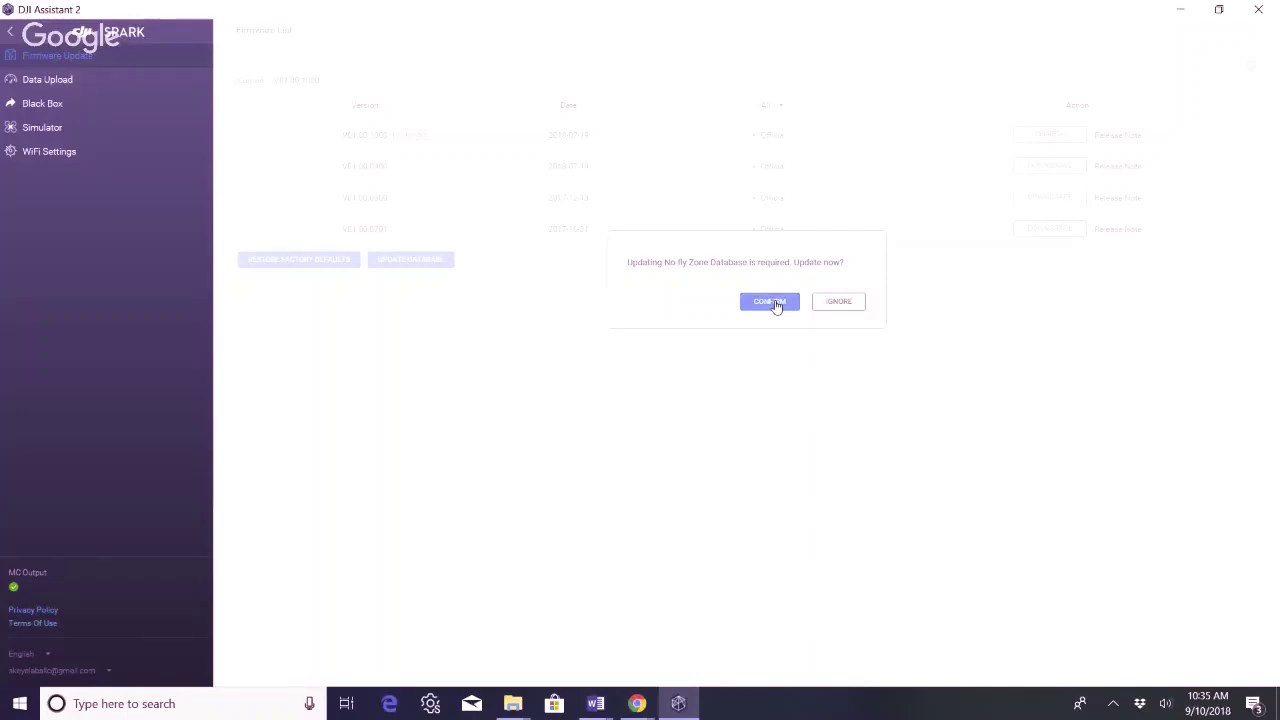
Confirm the No Fly Zone Database update and let it complete at 100%.
left_click(770, 303)
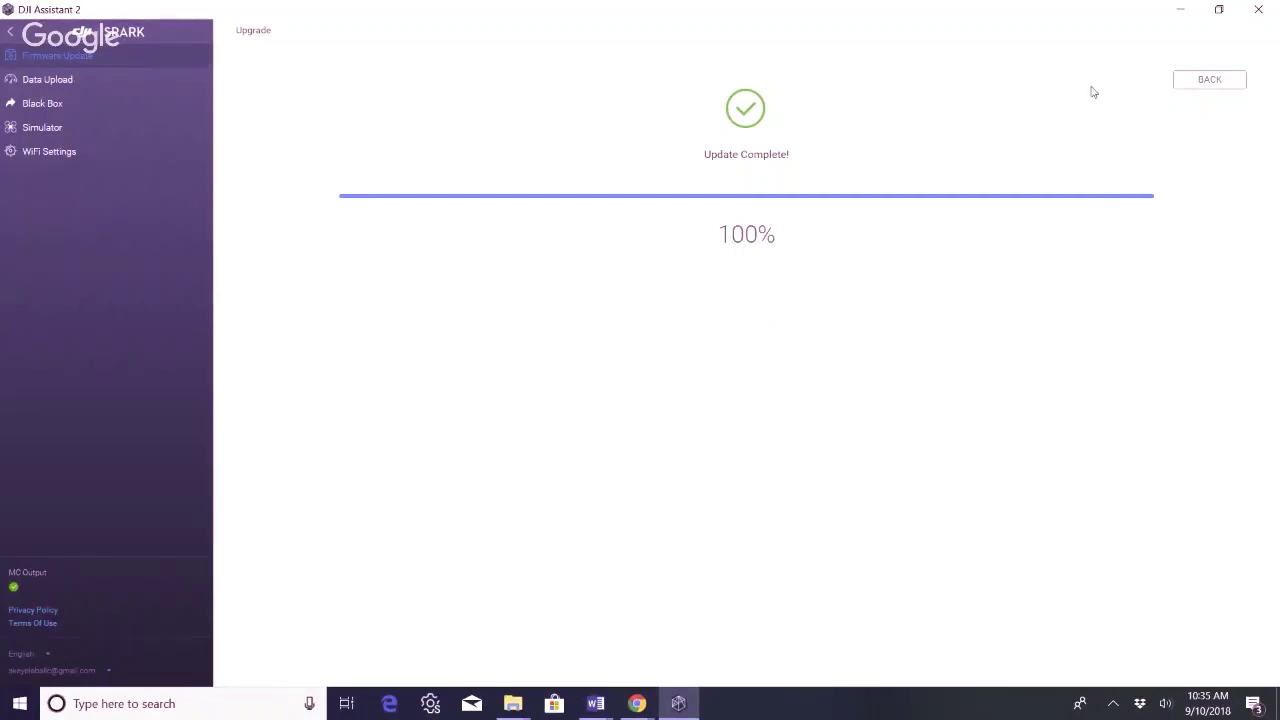
Leave Update Complete for the Spark firmware list showing V01.00.1000 (2018-07-19) as current.
left_click(1237, 88)
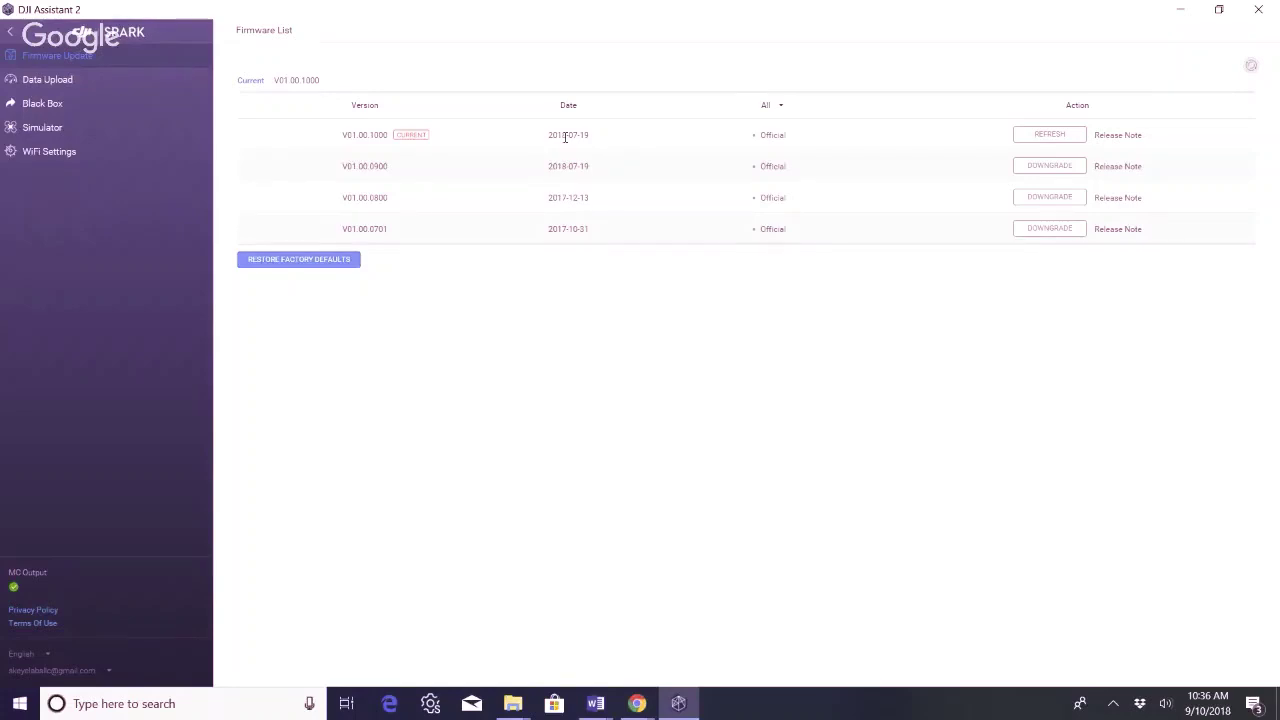
Pass the Data Upload notice, go to Black Box, and save the Spark's flight log locally.
left_click(58, 86)
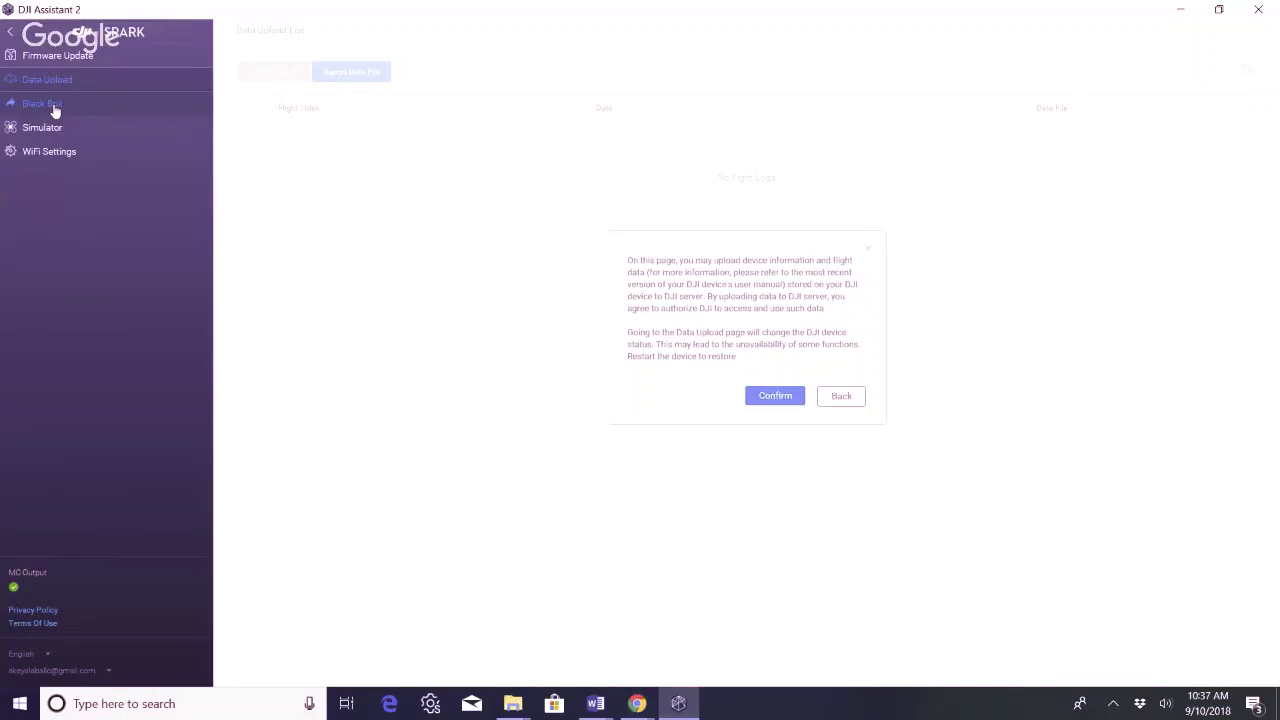
left_click(54, 108)
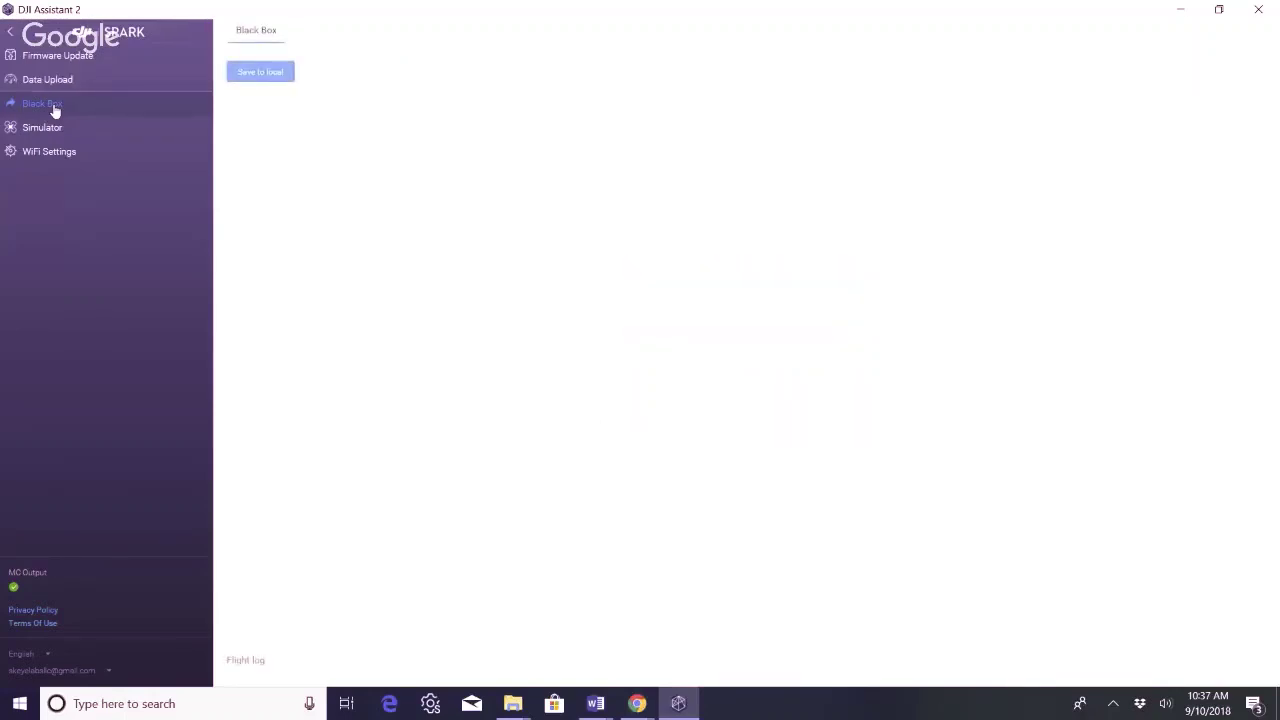
left_click(260, 77)
Browse Simulator Lite and WiFi Settings, then exit to the Connected Devices start screen.
left_click(33, 131)
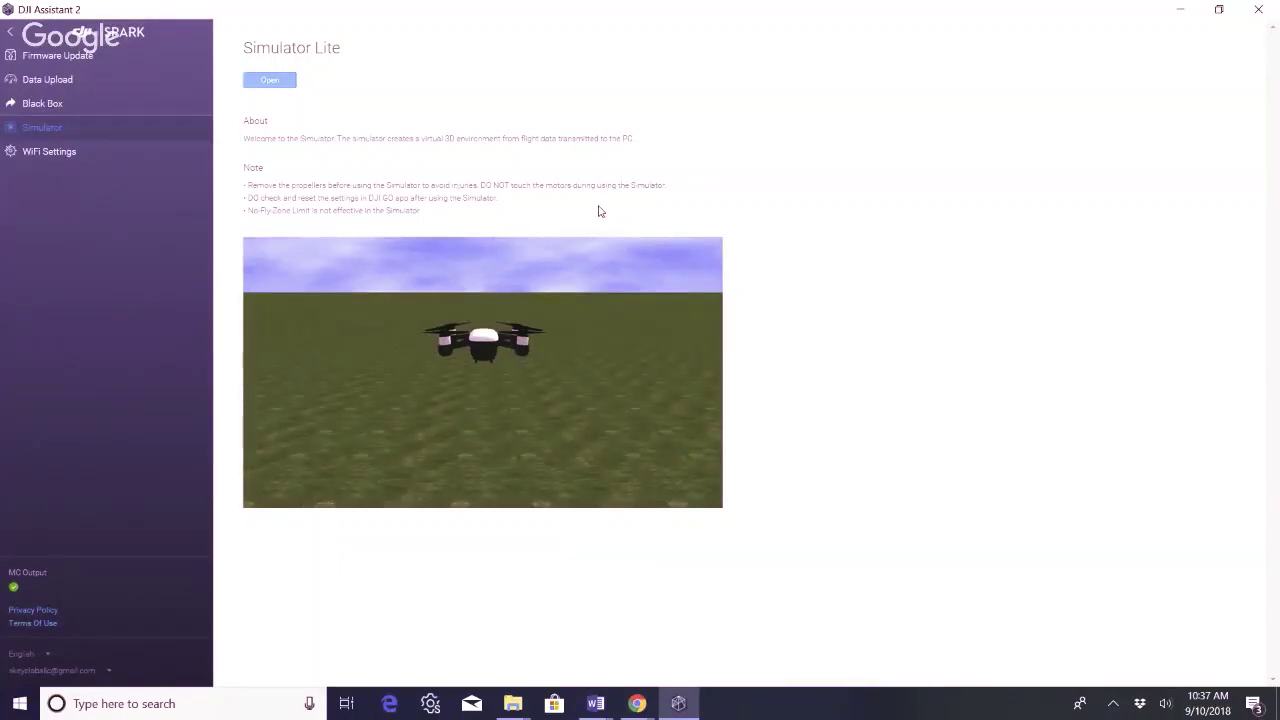
left_click(60, 155)
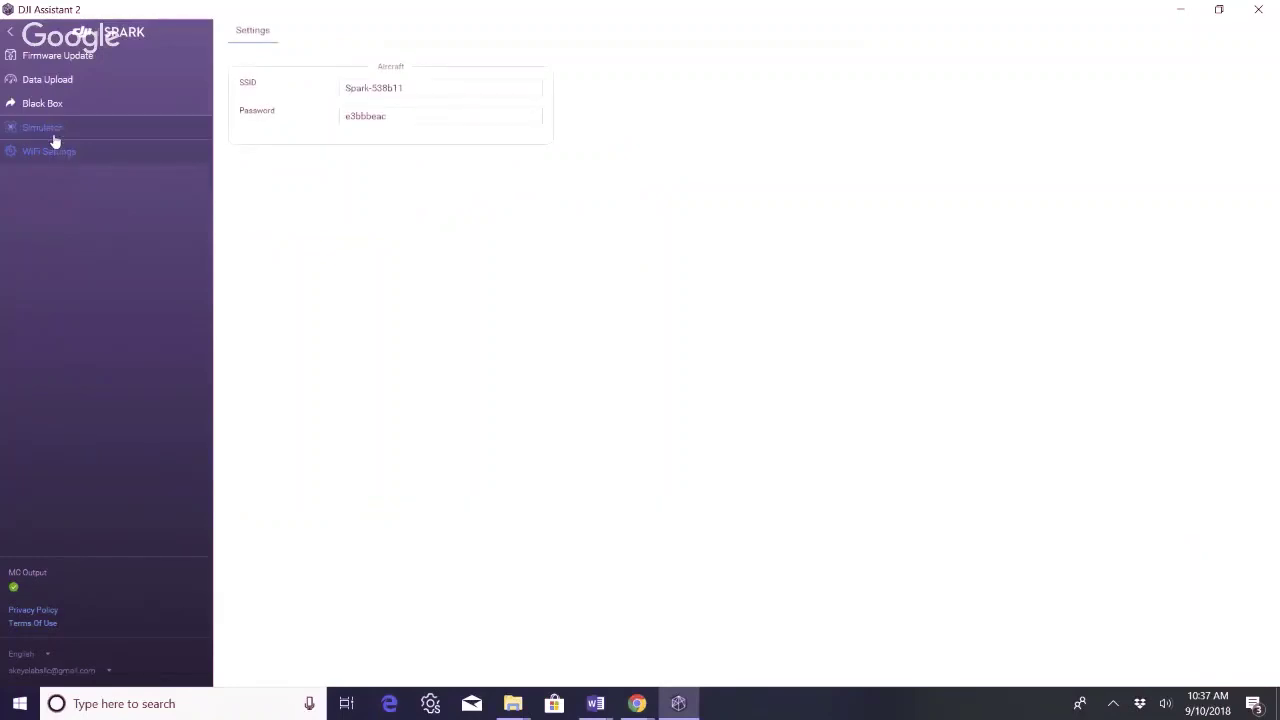
left_click(49, 134)
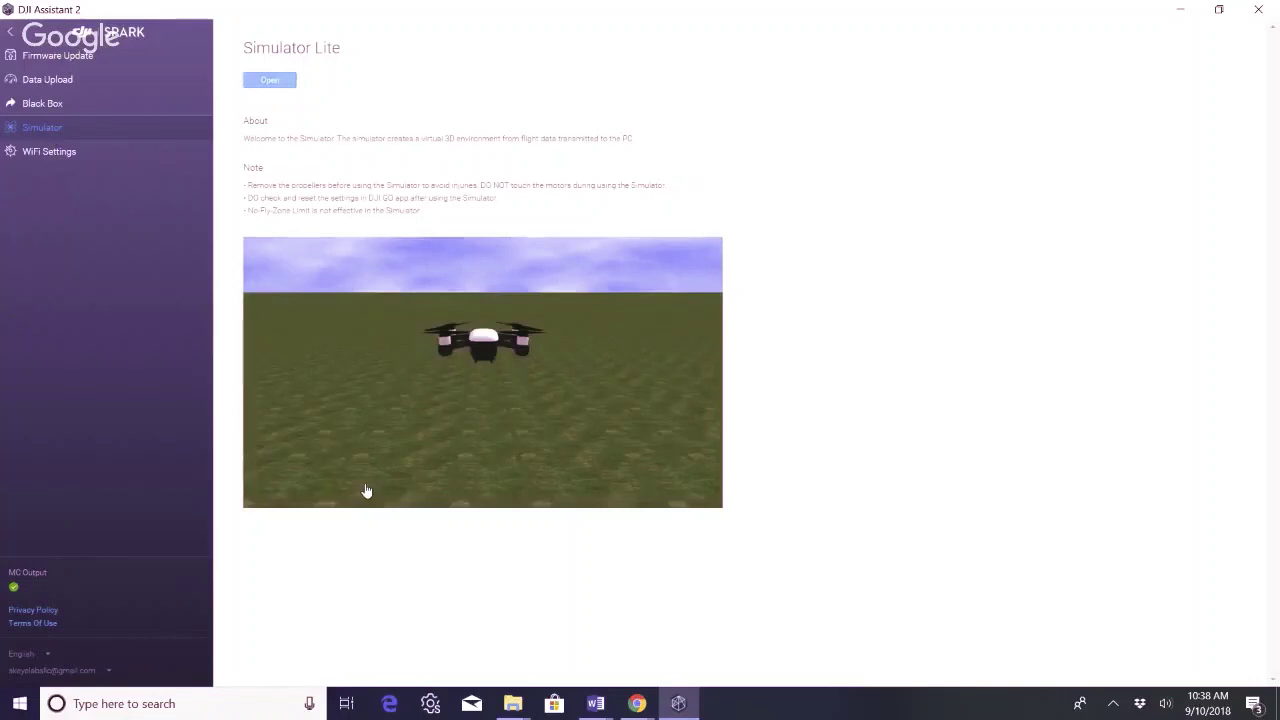
left_click(17, 33)
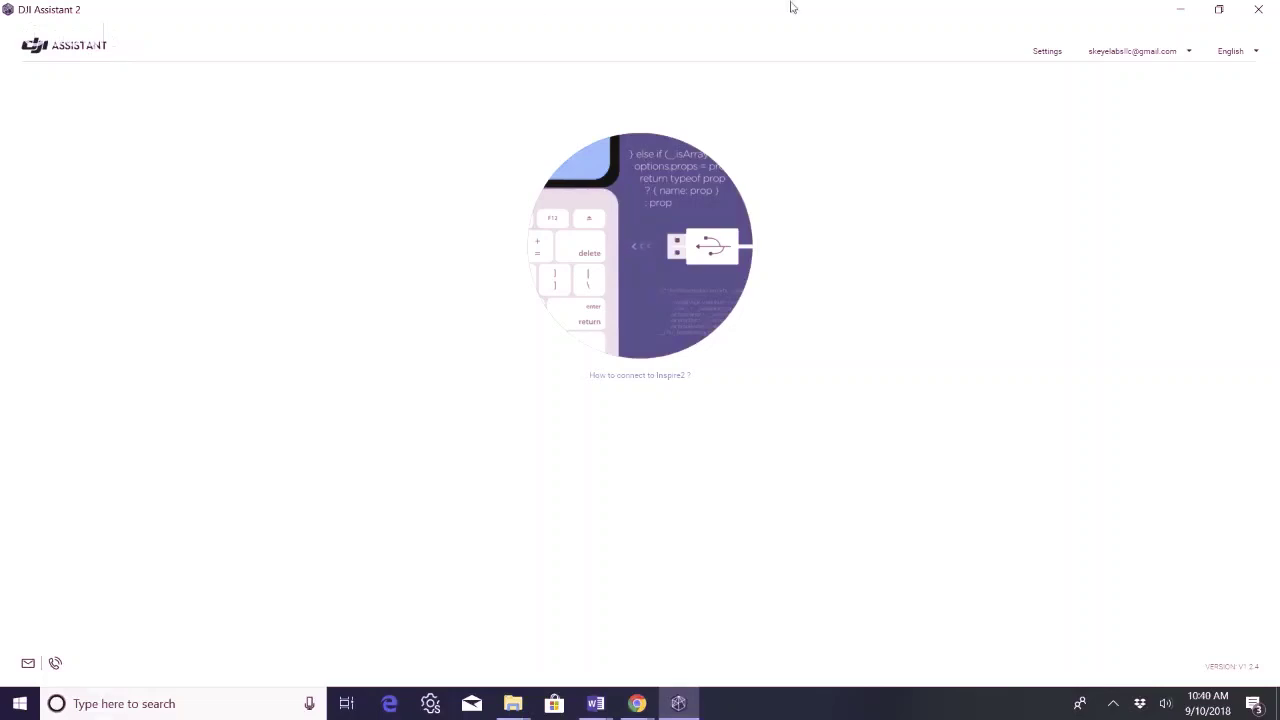
left_click(1178, 14)
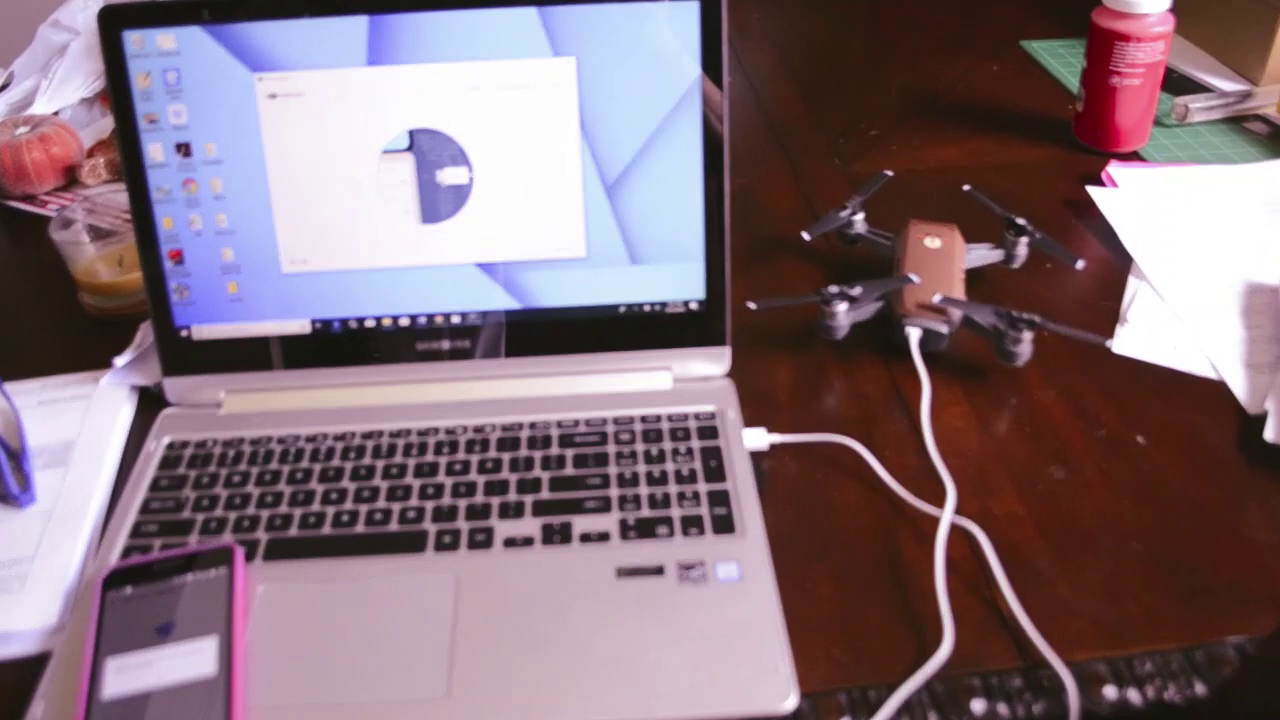